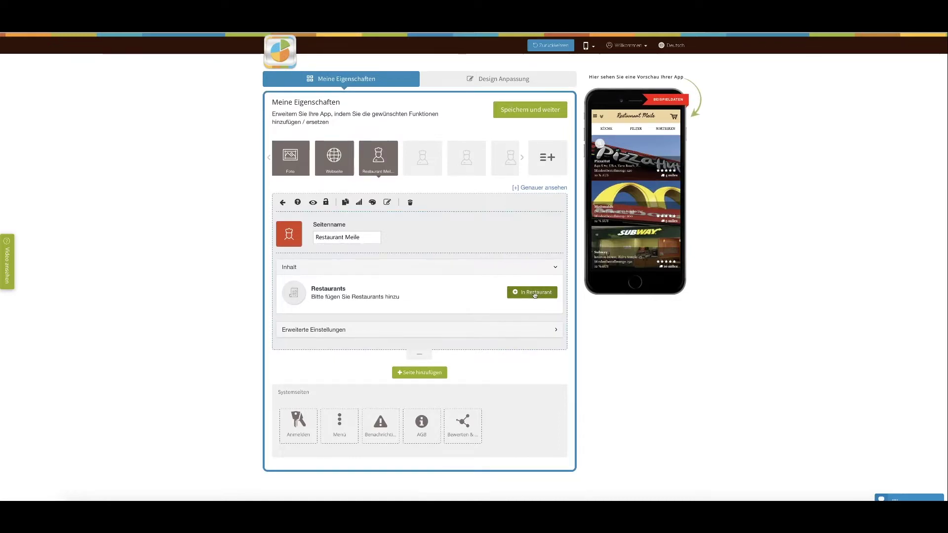
Start a new restaurant named Binda with its contact e-mail, mobile number, location Berlin, Germany, and summary Restaurantbeschreibung
click(535, 295)
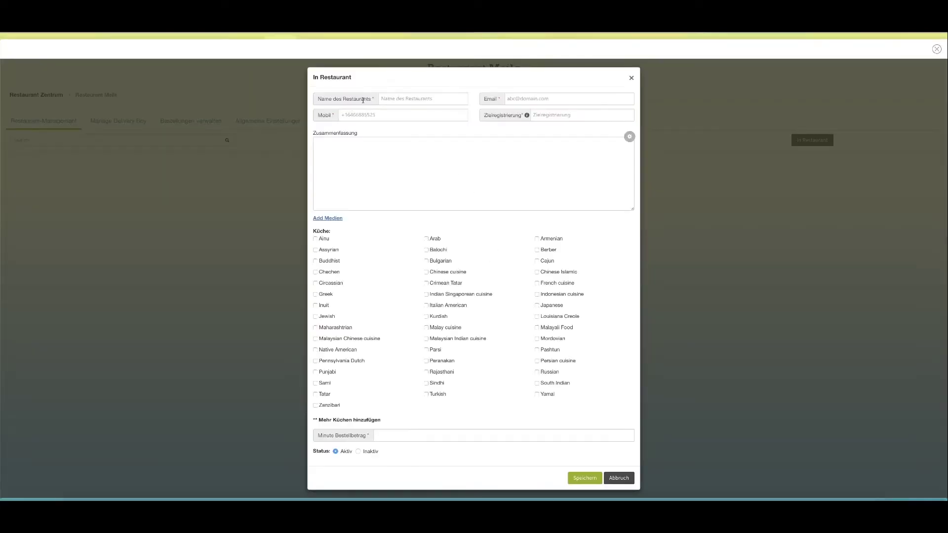
click(404, 99)
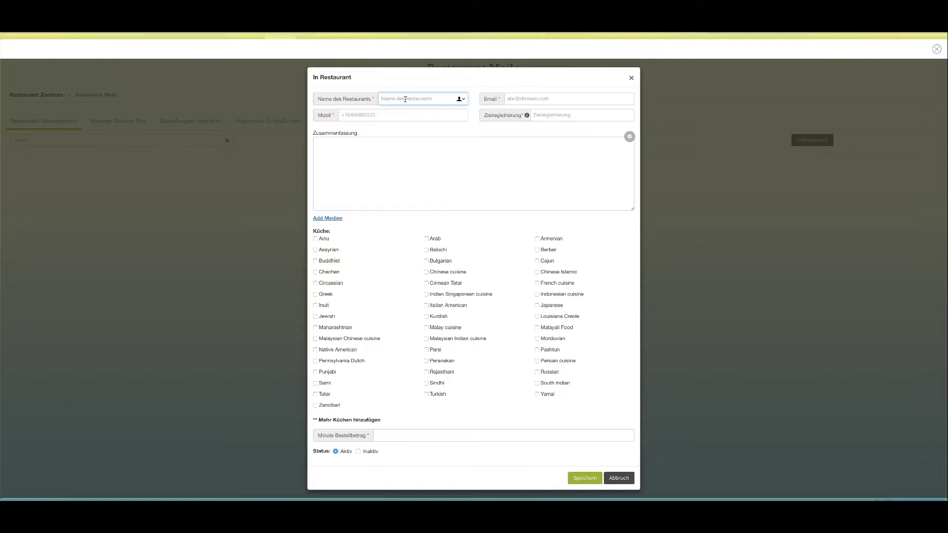
text(Binda)
click(540, 98)
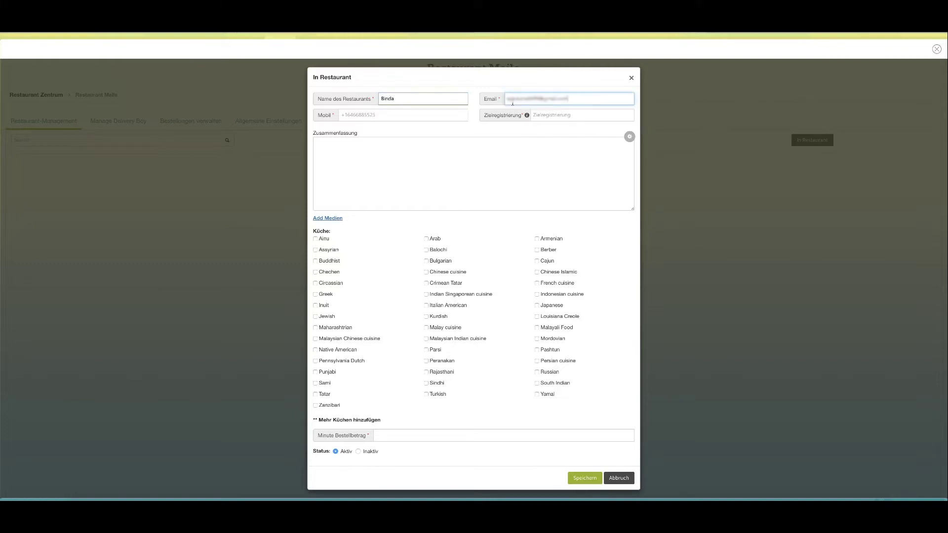
key(Tab)
text(123456789)
click(553, 154)
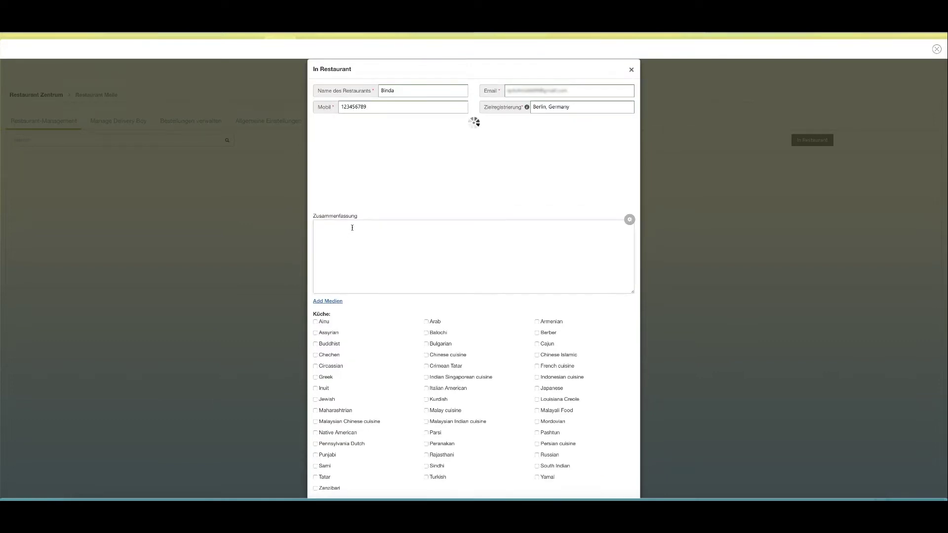
text(Restaurantbeschreibung)
Examine the image, YouTube and video upload options for the restaurant's media, then return to the restaurant form
click(375, 299)
click(324, 302)
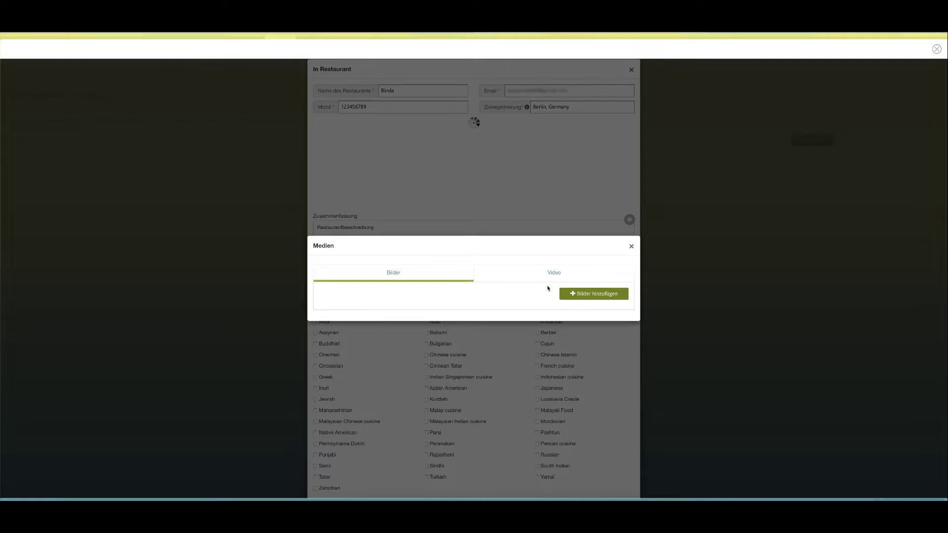
click(587, 294)
click(555, 191)
click(551, 275)
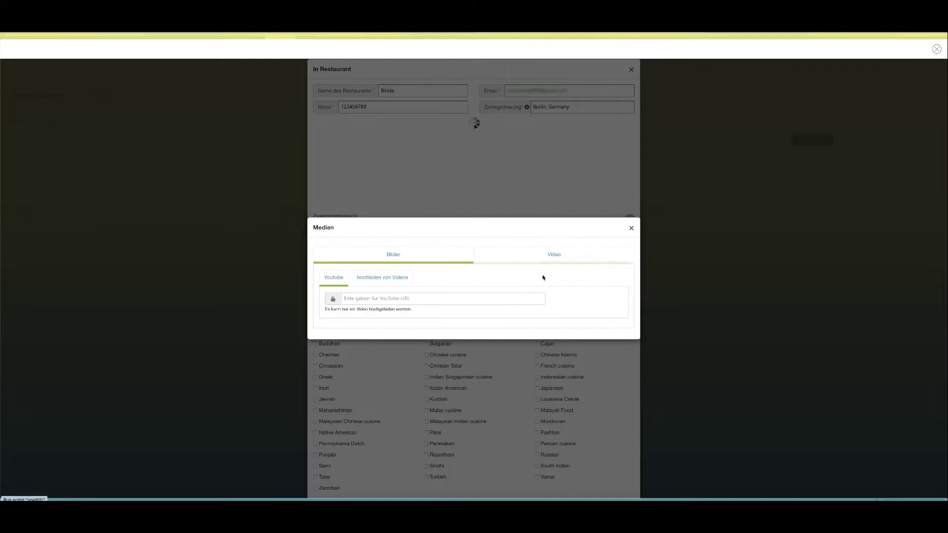
click(379, 280)
click(336, 278)
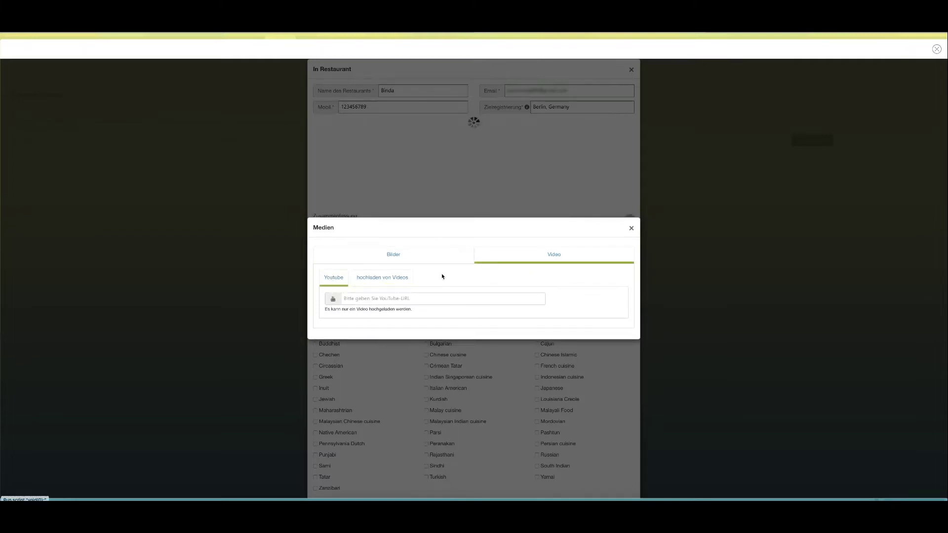
click(392, 256)
click(631, 247)
Assign the Ainu and Chinese cuisines, set the minimum order amount to 300, and save the restaurant
click(426, 355)
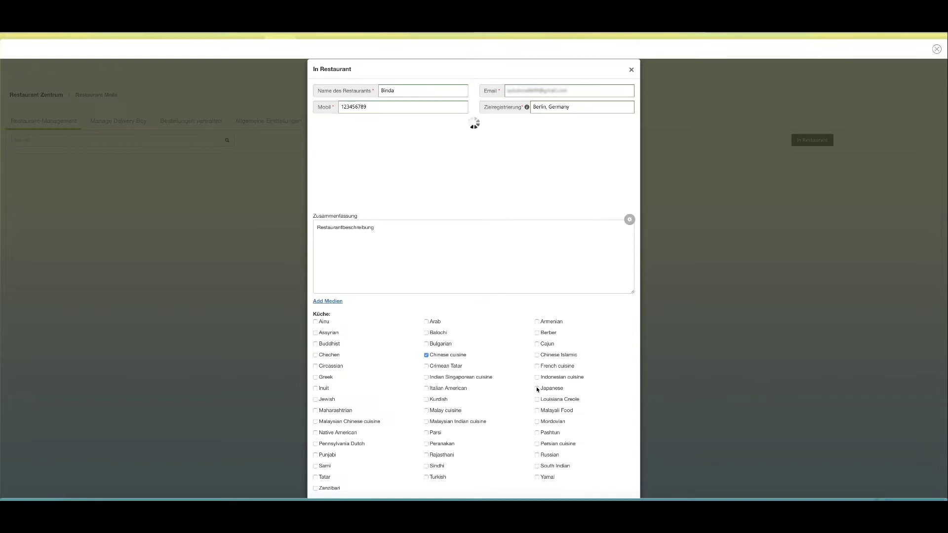
scroll(441, 439, down, 2)
click(428, 443)
text(300)
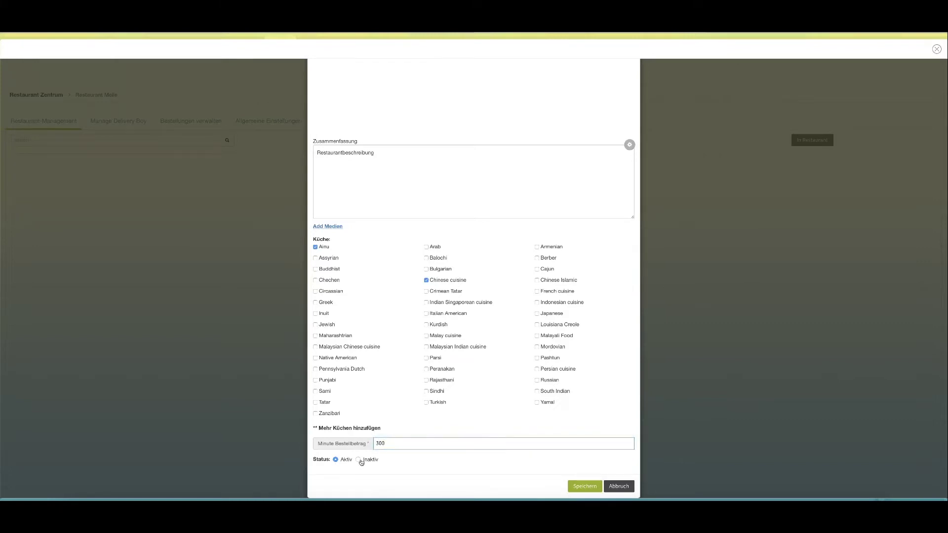
click(582, 486)
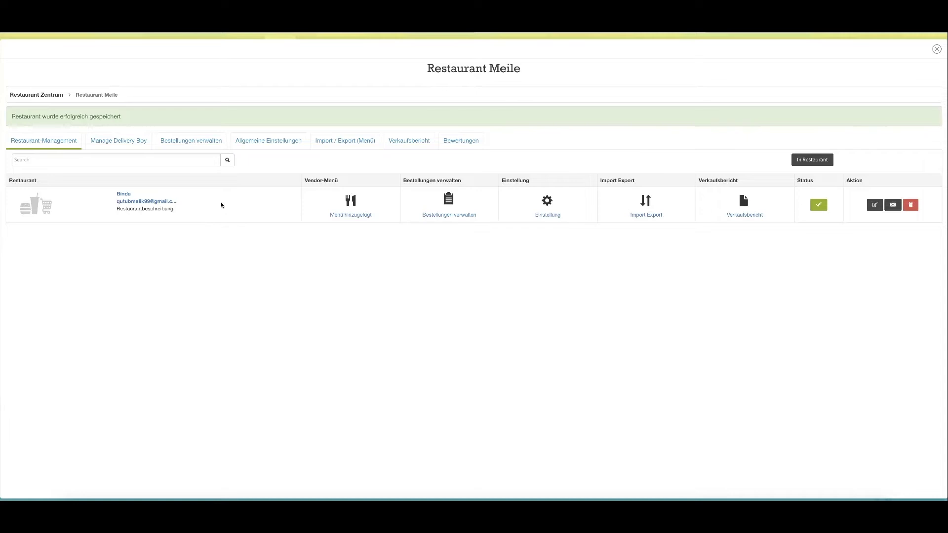
Open the vendor menu for the Binda restaurant, keeping Binda as the selected restaurant
click(350, 196)
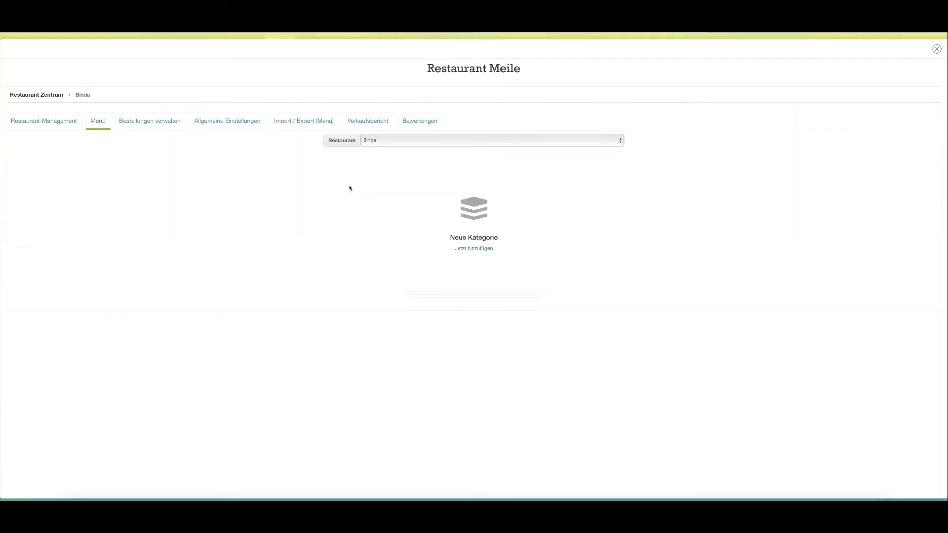
click(385, 143)
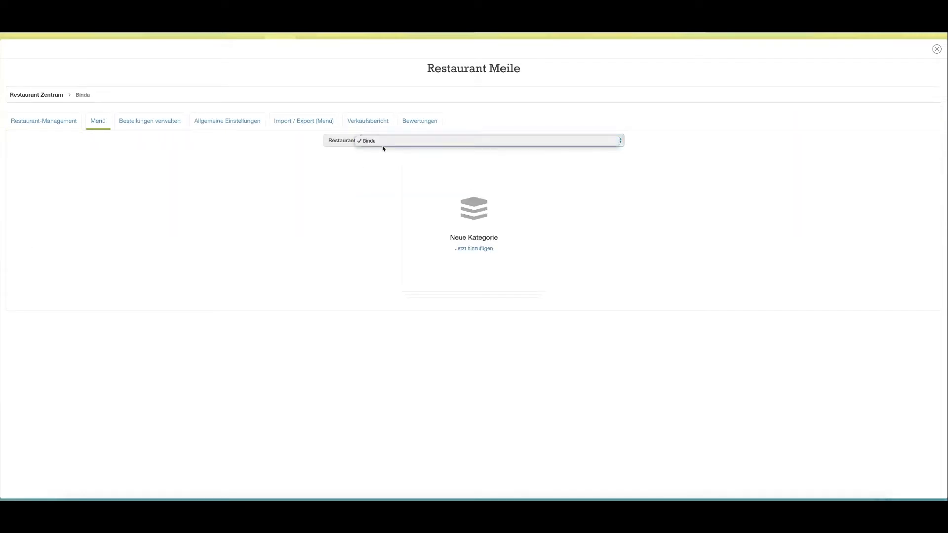
click(371, 172)
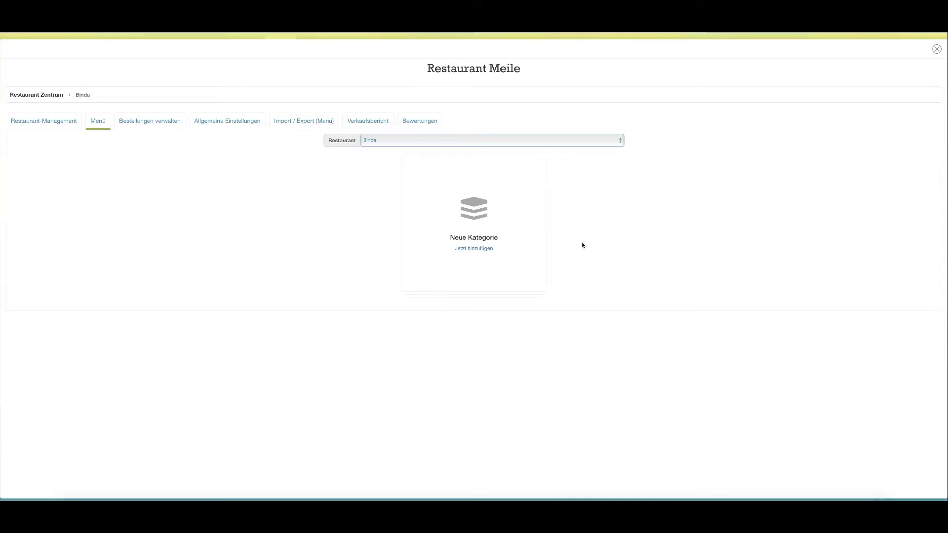
Add a menu category named Kuchen for Binda, with A-Z product sorting on and status Aktiv, and save it
click(477, 252)
click(443, 232)
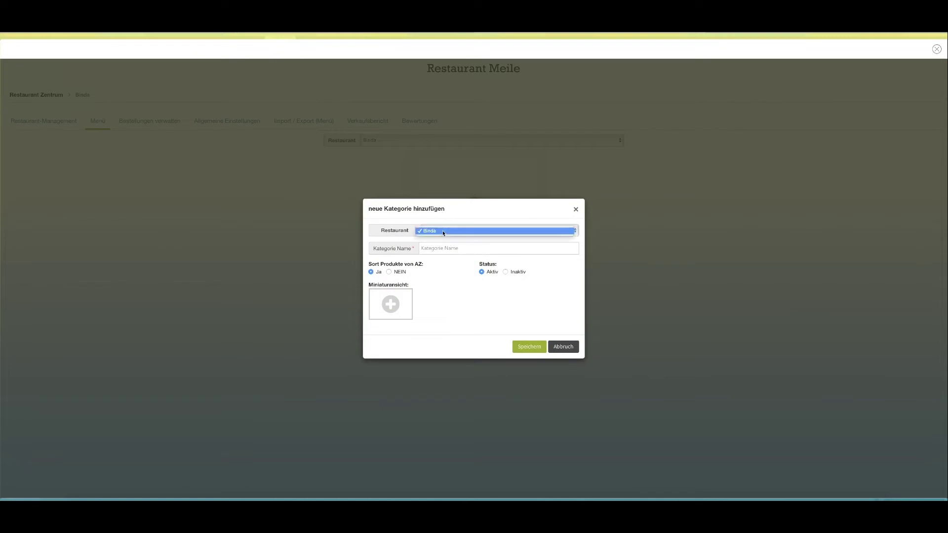
click(444, 232)
click(436, 247)
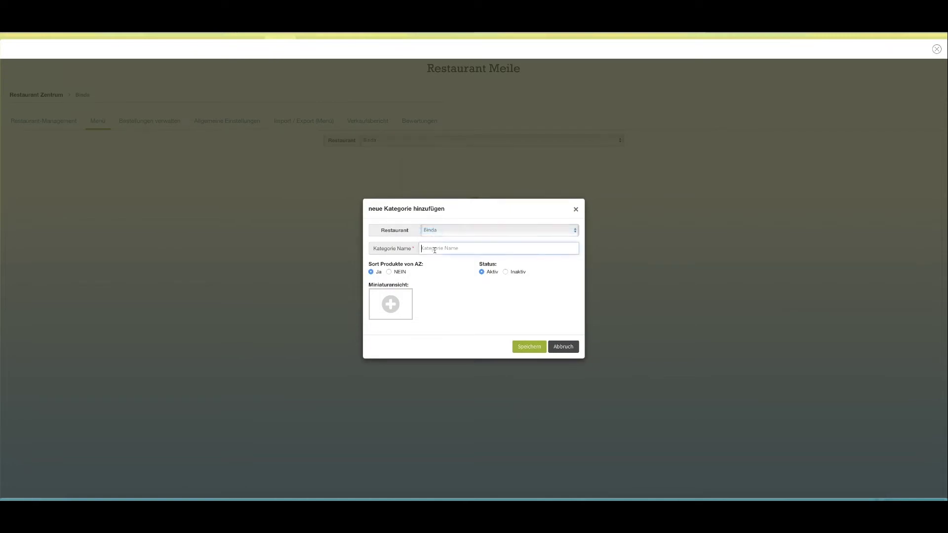
text(Kuchen)
click(390, 275)
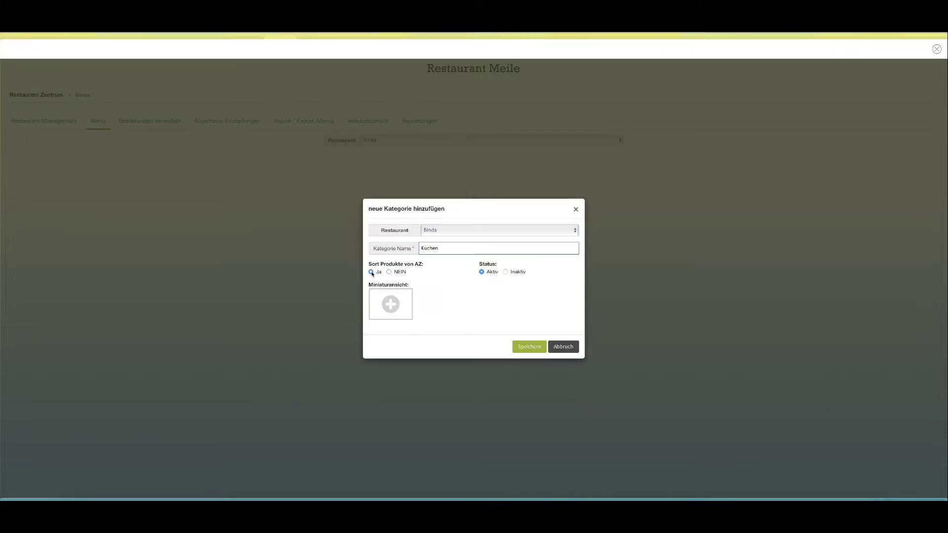
click(506, 272)
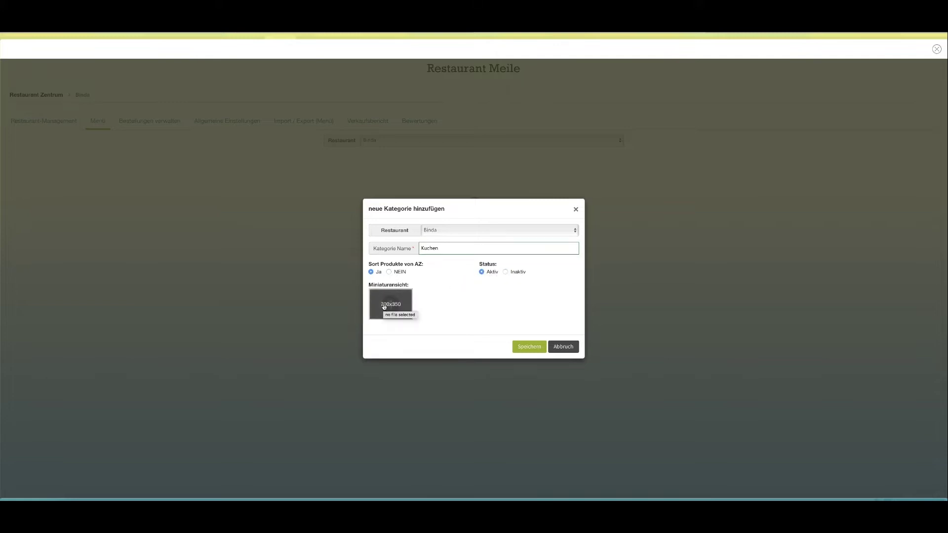
click(527, 348)
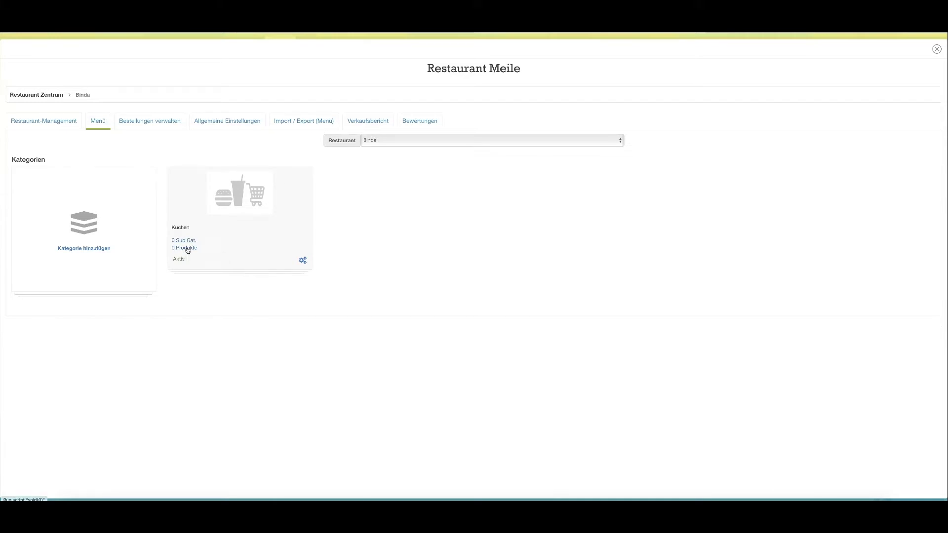
Start a new product in the Kuchen category with name Kuchen, type Veg and SKU 123246
click(188, 249)
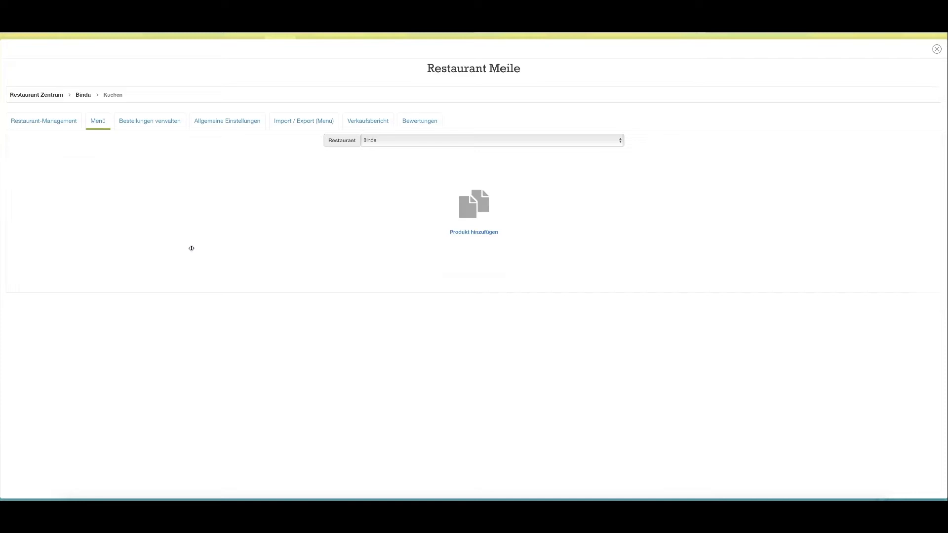
click(475, 234)
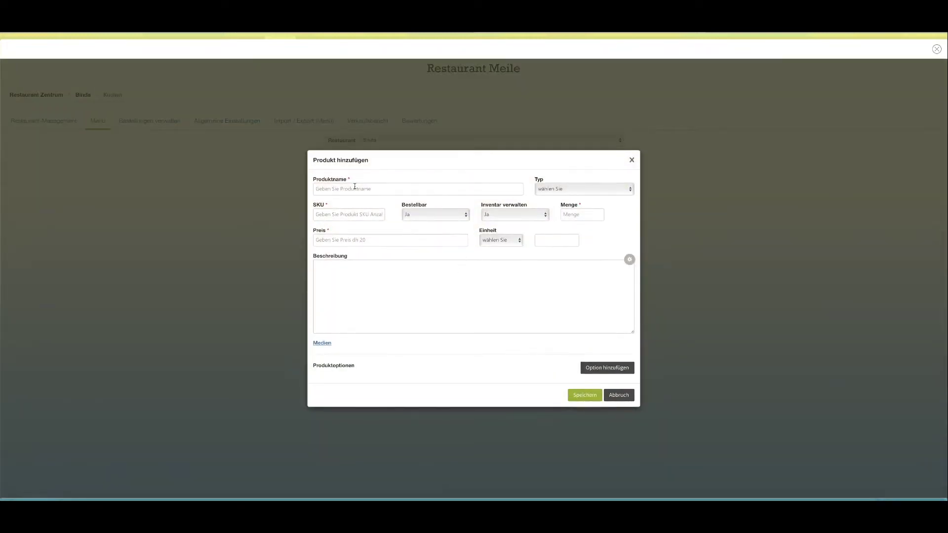
click(354, 187)
text(Kuchen)
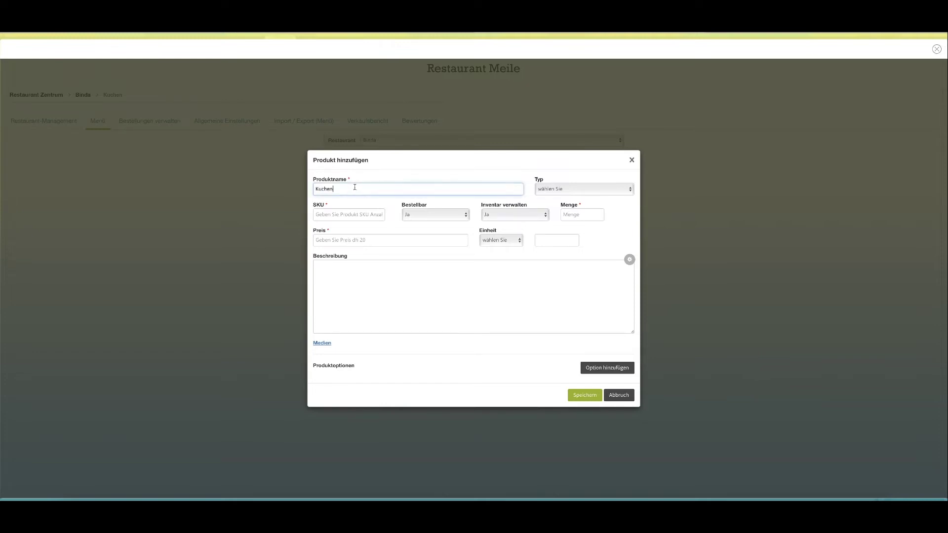
click(552, 192)
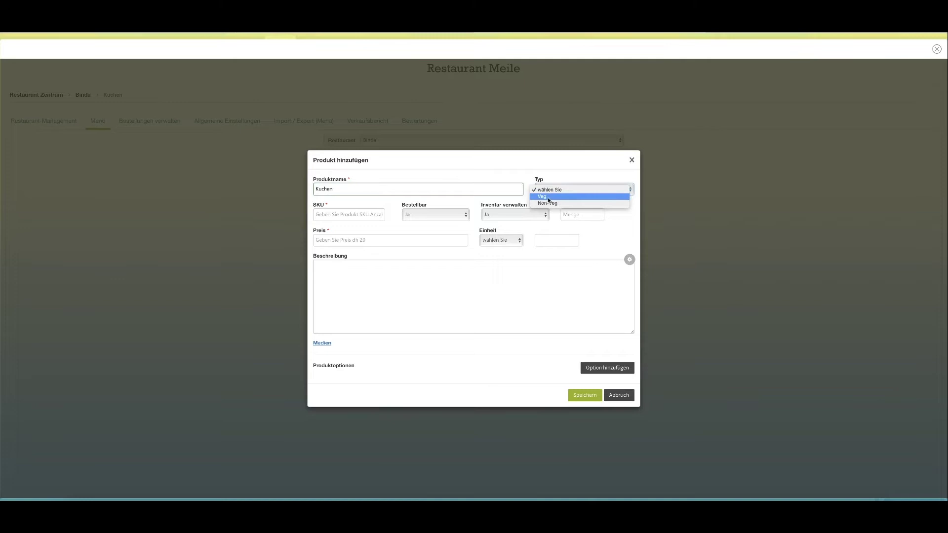
click(548, 197)
click(351, 214)
text(123246)
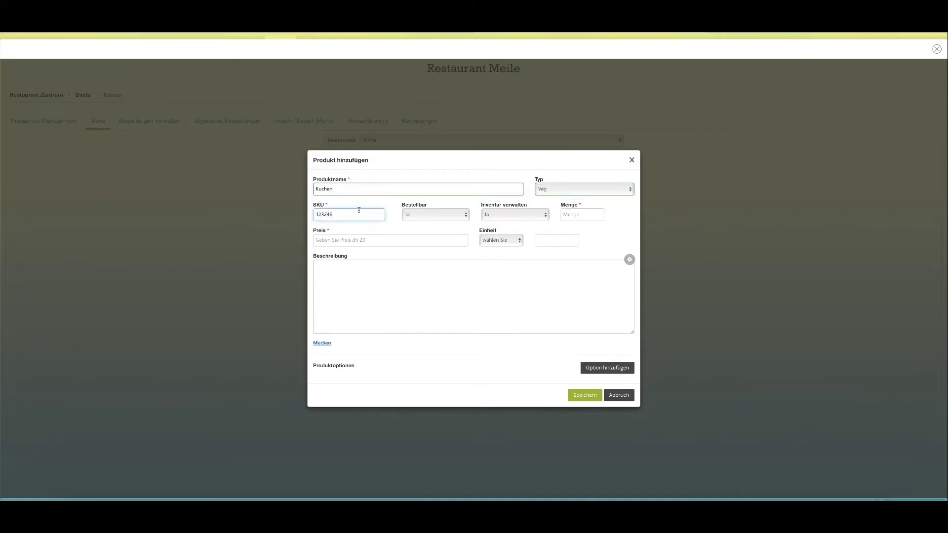
Keep the product orderable and inventory-managed with Ja, and set its quantity to 10
click(418, 215)
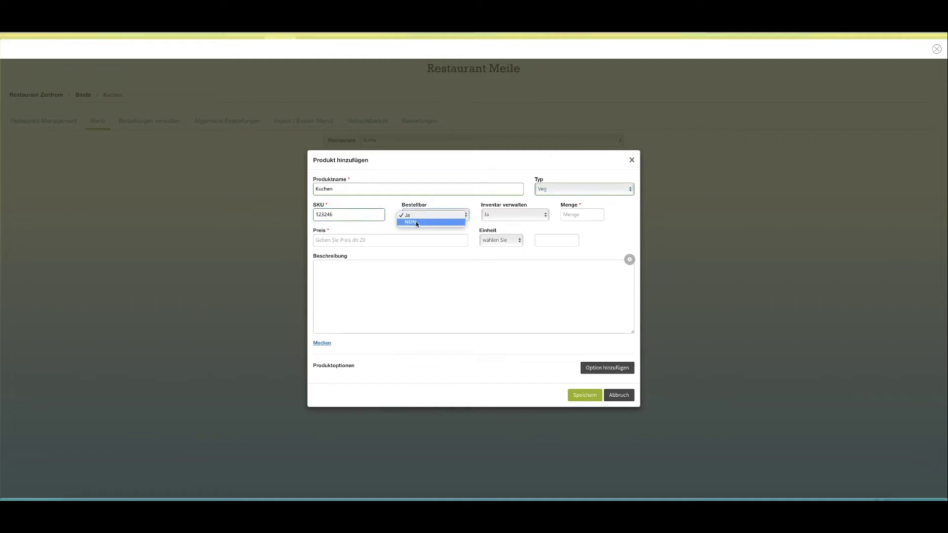
click(419, 216)
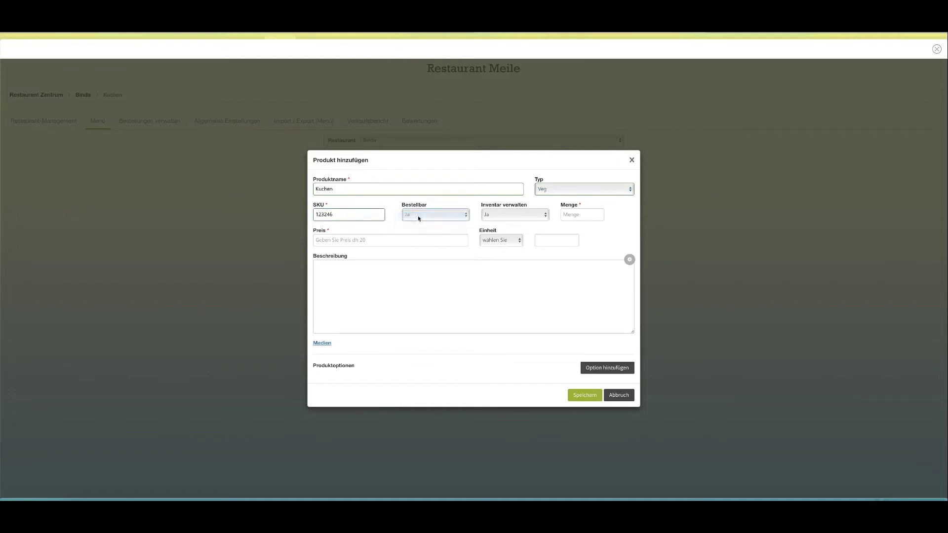
click(508, 217)
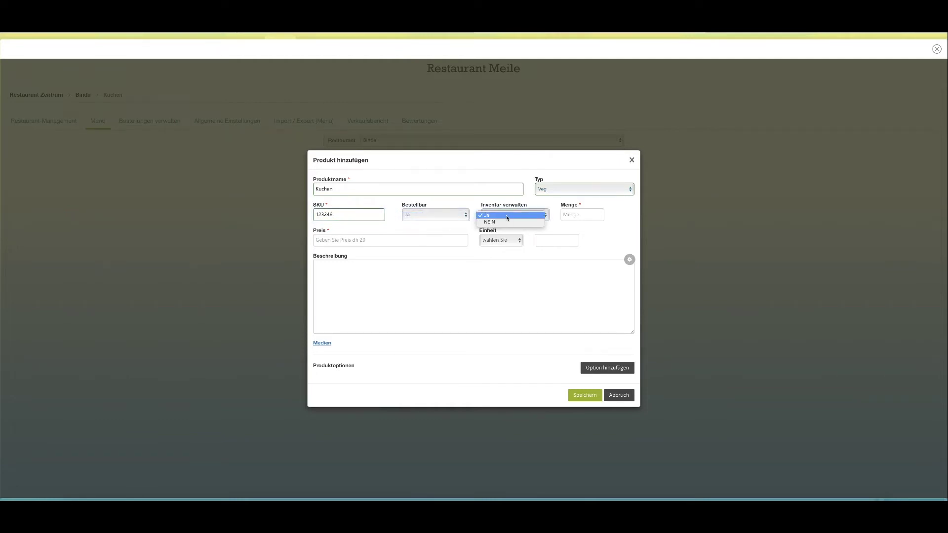
click(507, 216)
click(588, 213)
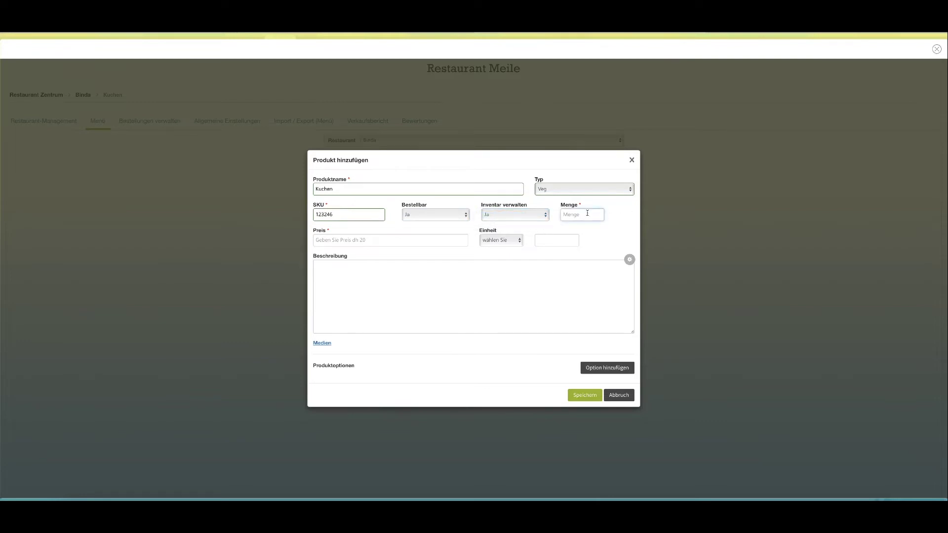
text(10)
Set the product's price to 300 and unit to Box, and enter Kuchenbeschreibung as its description
click(353, 239)
text(30)
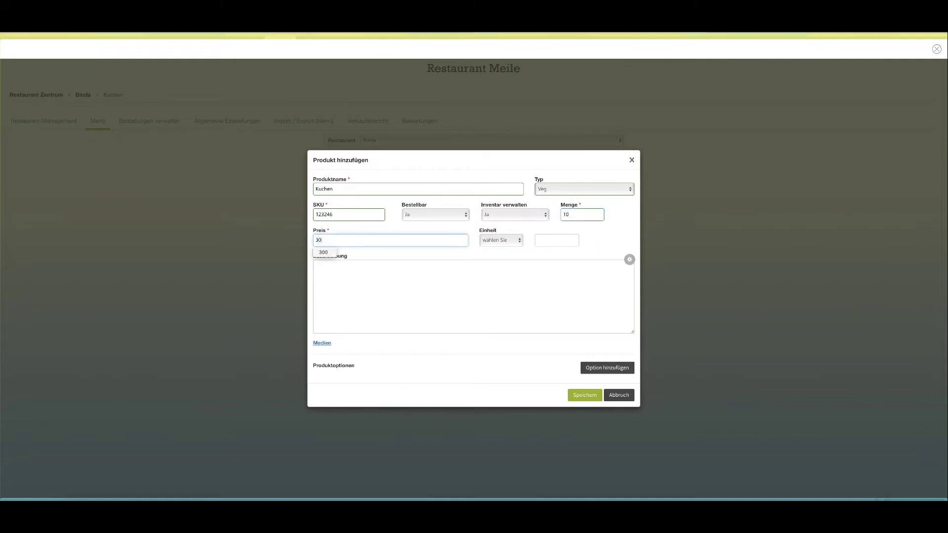
text(0)
click(497, 241)
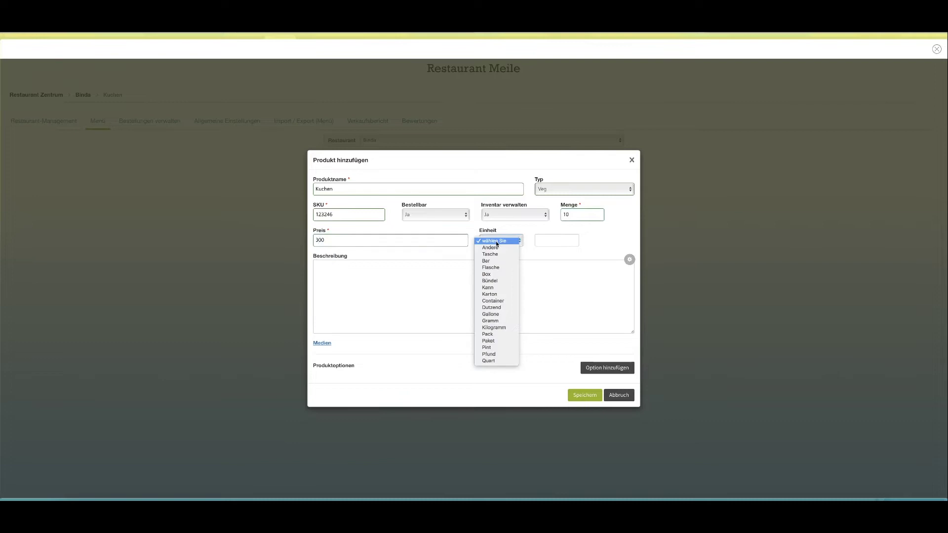
click(492, 273)
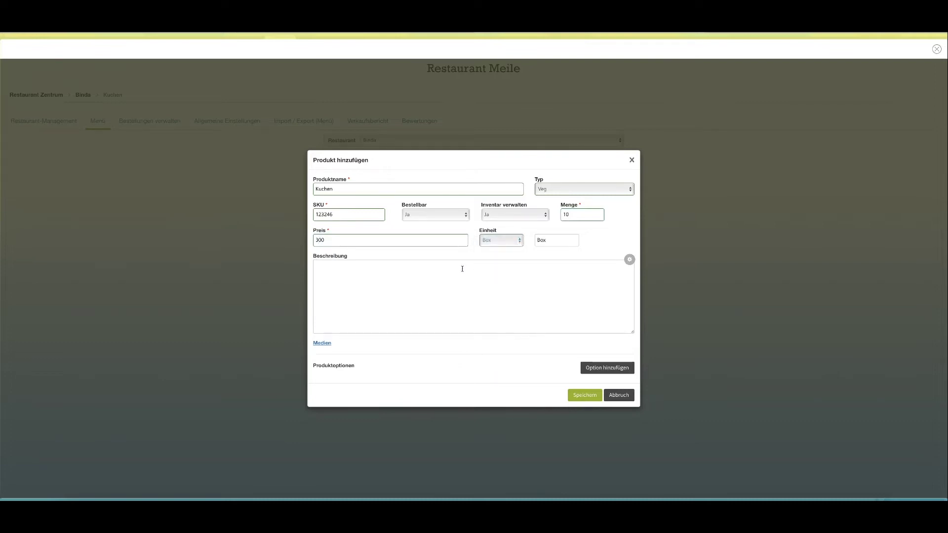
click(357, 279)
text(Kuchenbeschreibung)
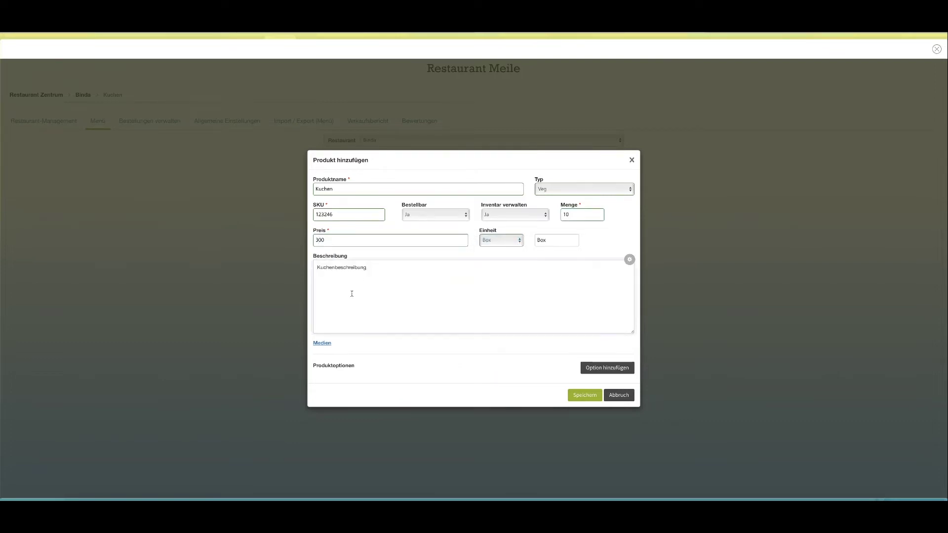
Examine the image and video options for the product's media, then return to the product form
click(322, 344)
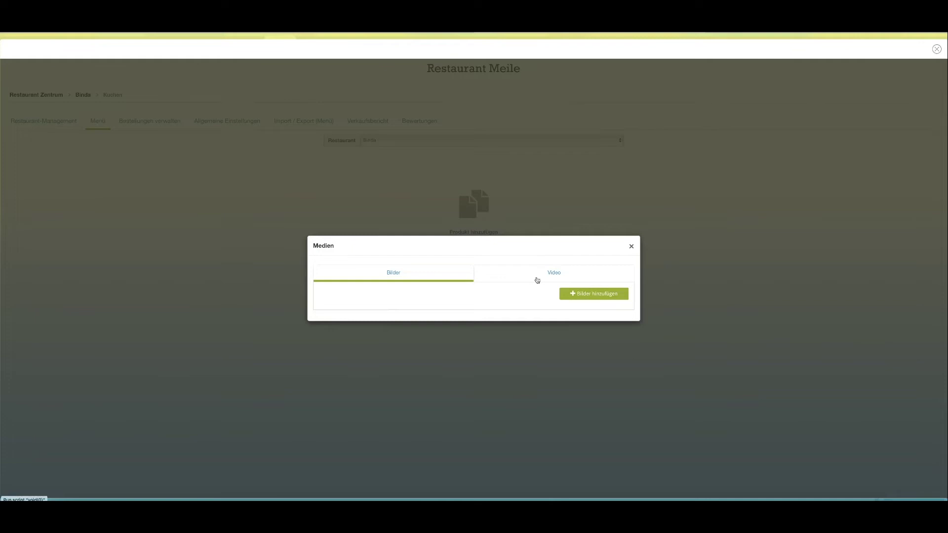
click(543, 274)
click(388, 269)
click(629, 247)
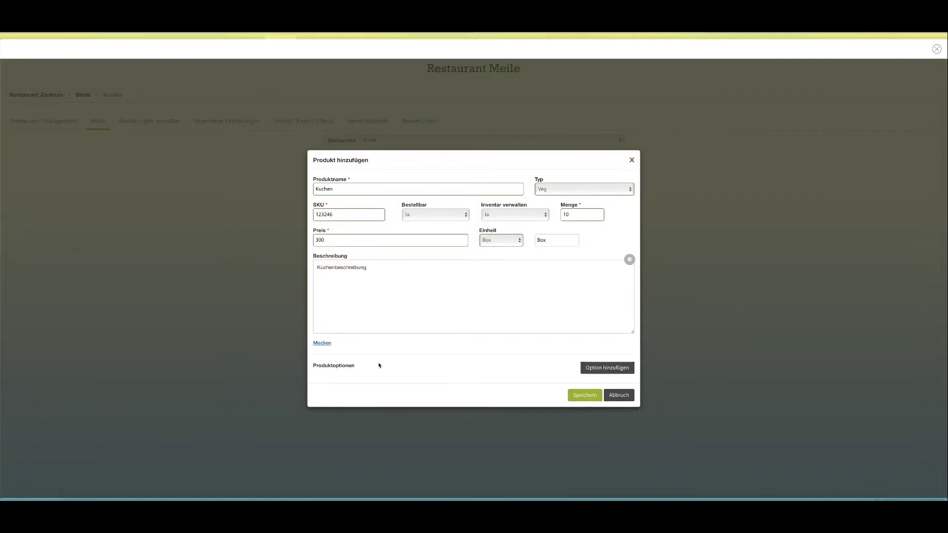
Add a product option titled Anlasser, required Ja, with input type Mehrfachauswahl and a maximum selection of 2
click(595, 369)
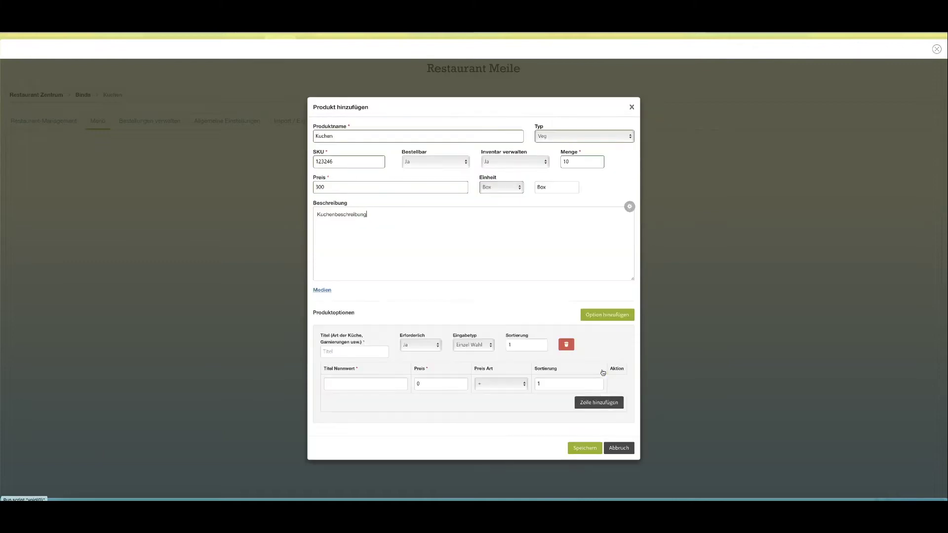
click(353, 351)
text(Anlasser)
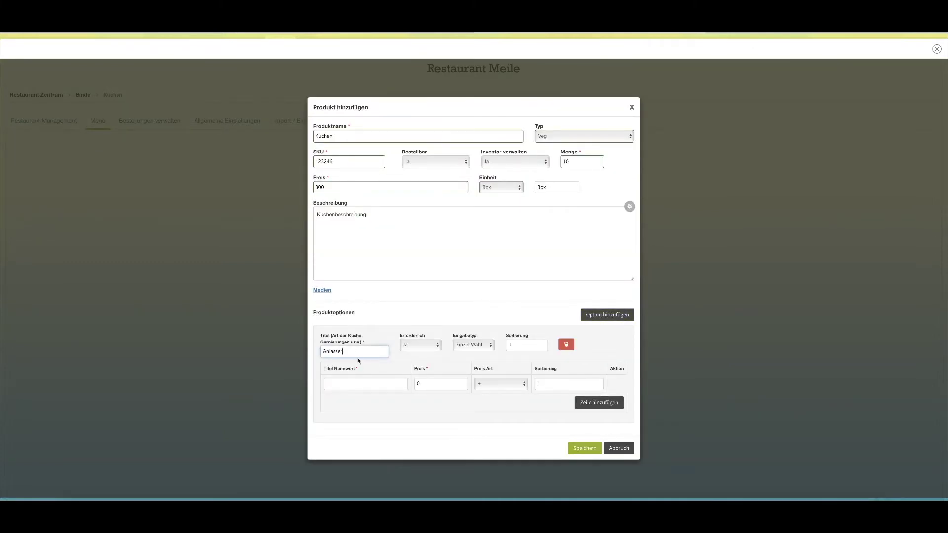
click(413, 348)
click(413, 347)
click(464, 345)
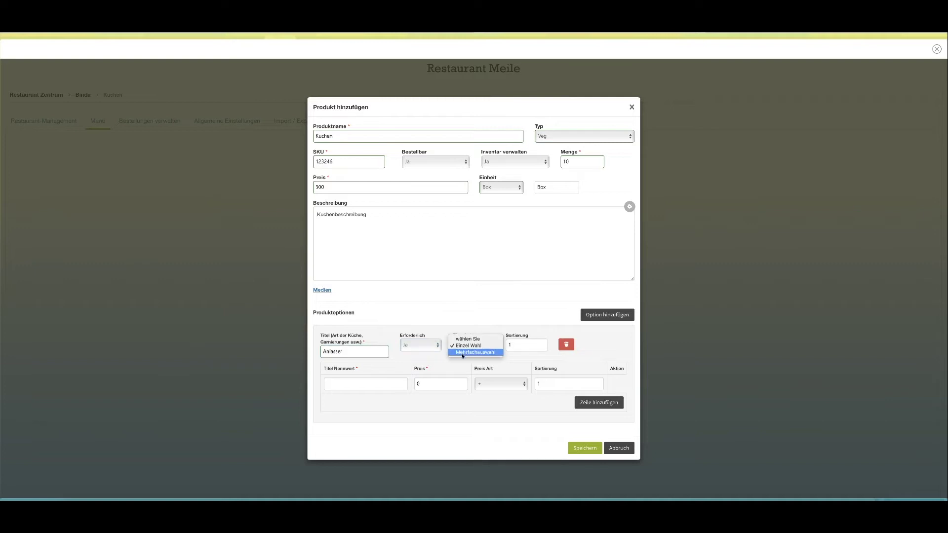
click(462, 352)
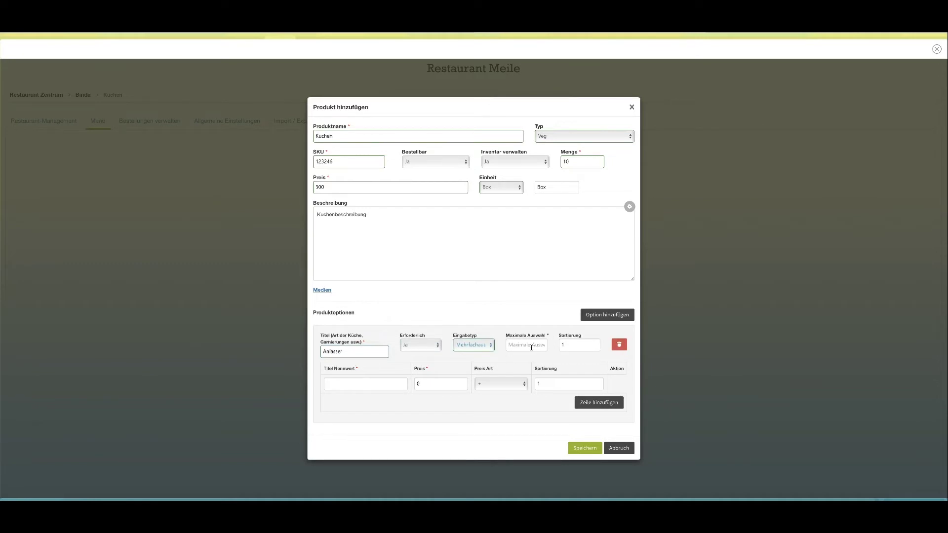
click(531, 347)
text(2)
Define the option's value with title 1 and price 200, keep it as the only row, and save the product
click(564, 346)
text(1)
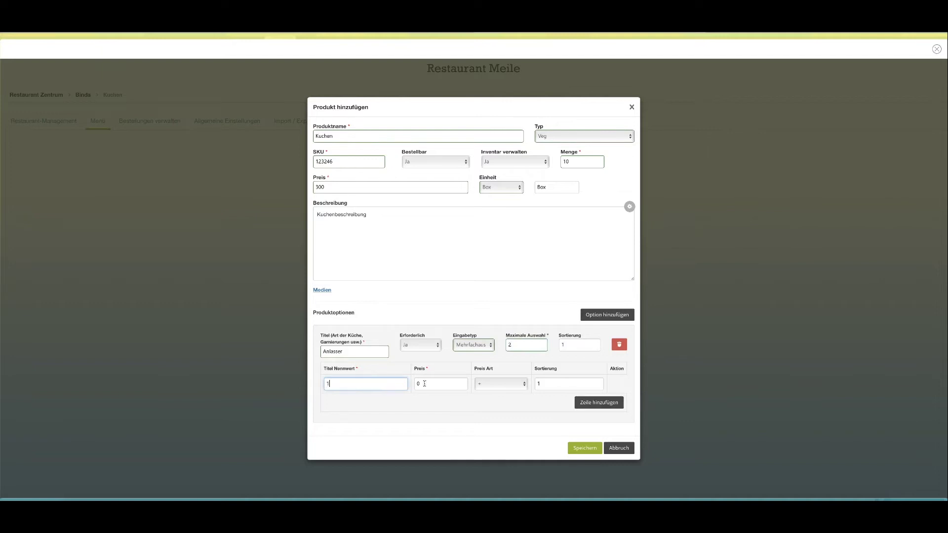
key(Tab)
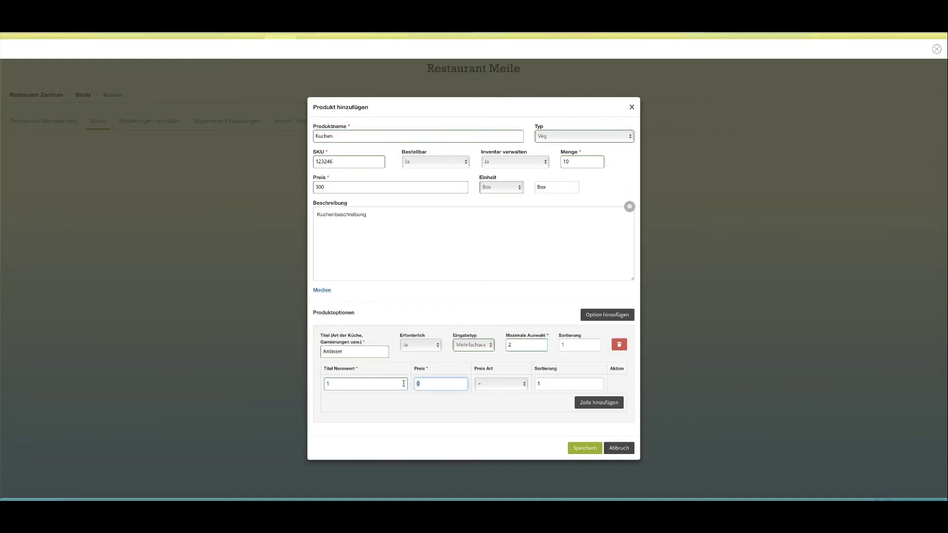
text(200)
click(598, 403)
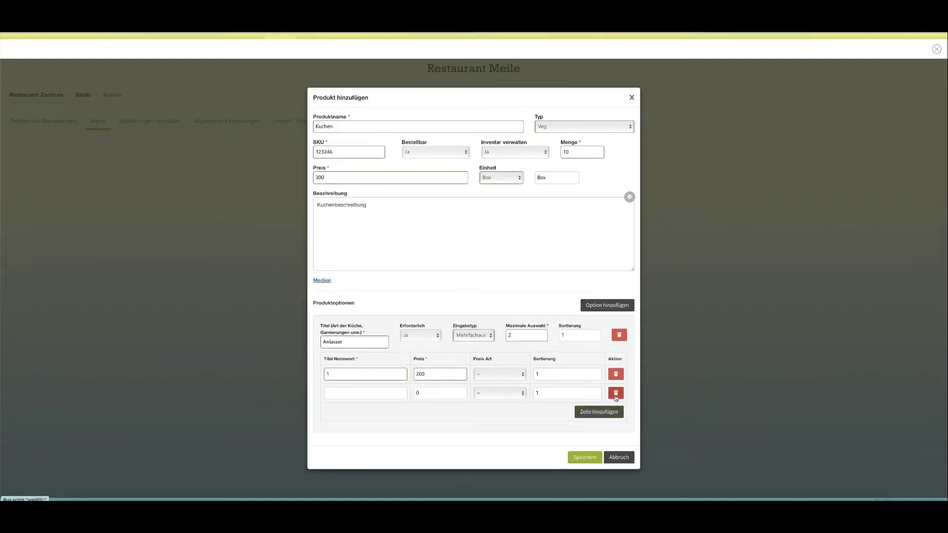
click(616, 393)
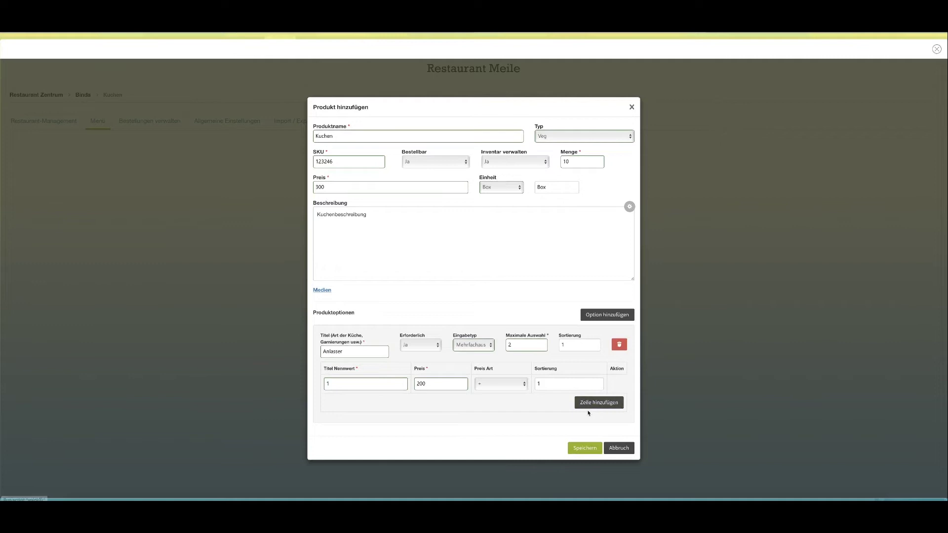
click(582, 449)
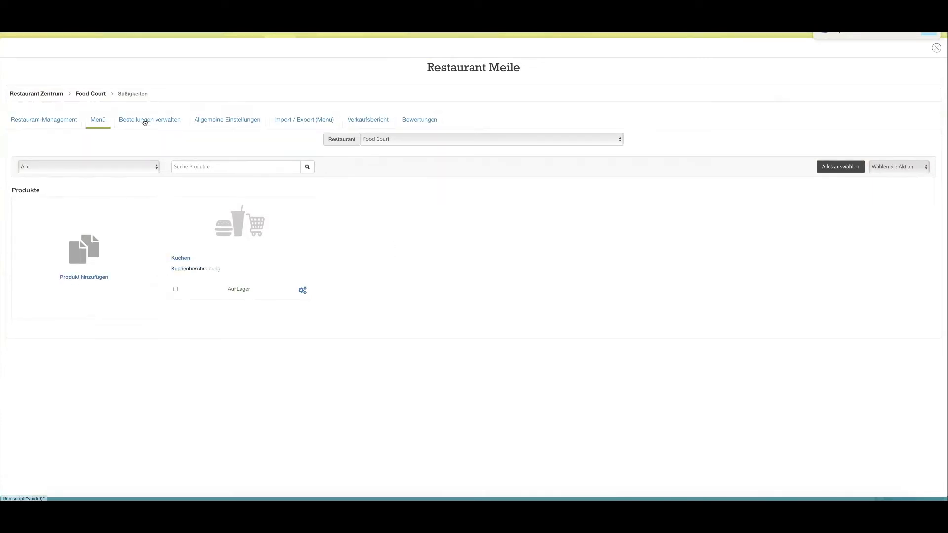
Examine the order management page's search by order ID, date range and status filters for Food Court
click(144, 122)
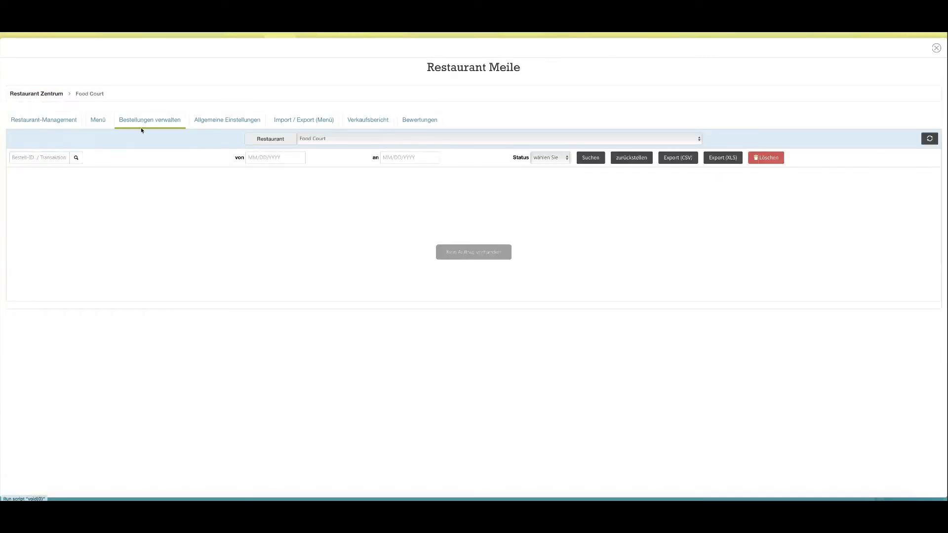
click(28, 158)
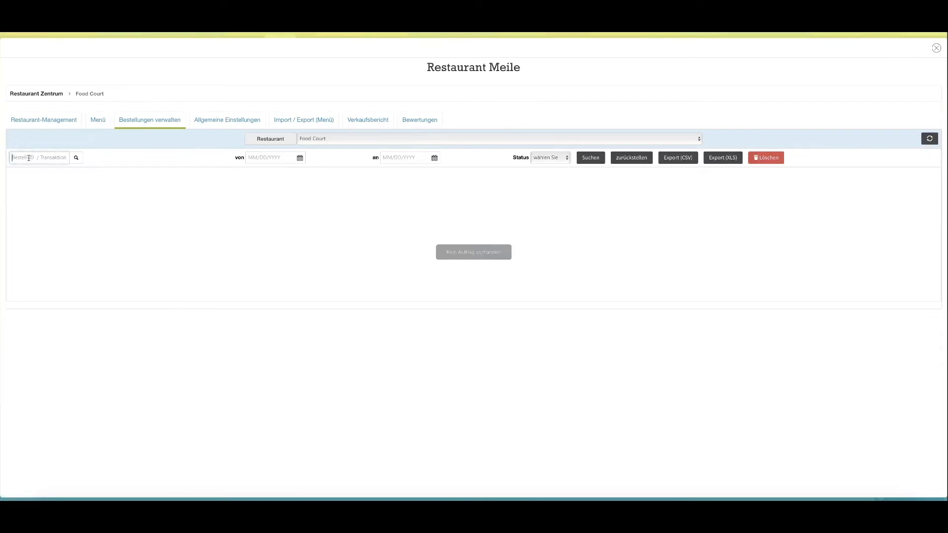
click(275, 157)
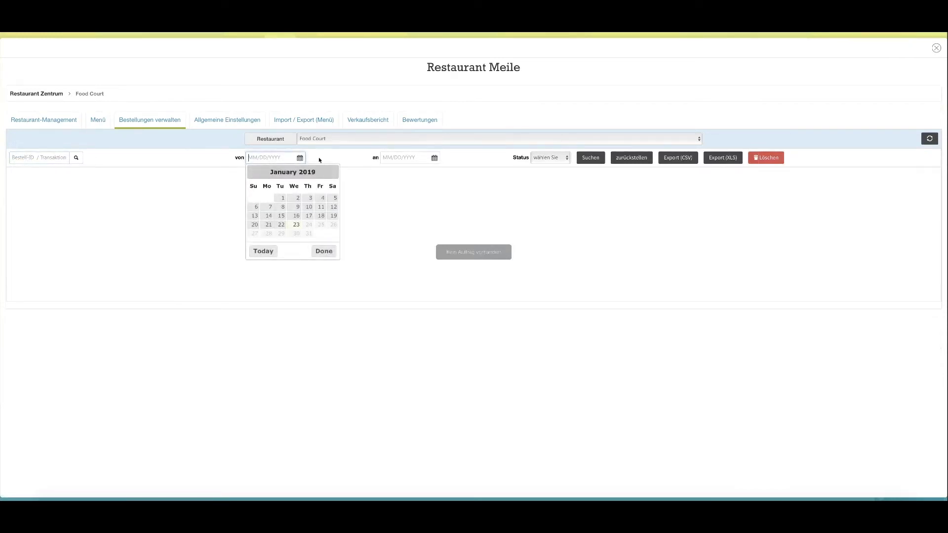
click(402, 157)
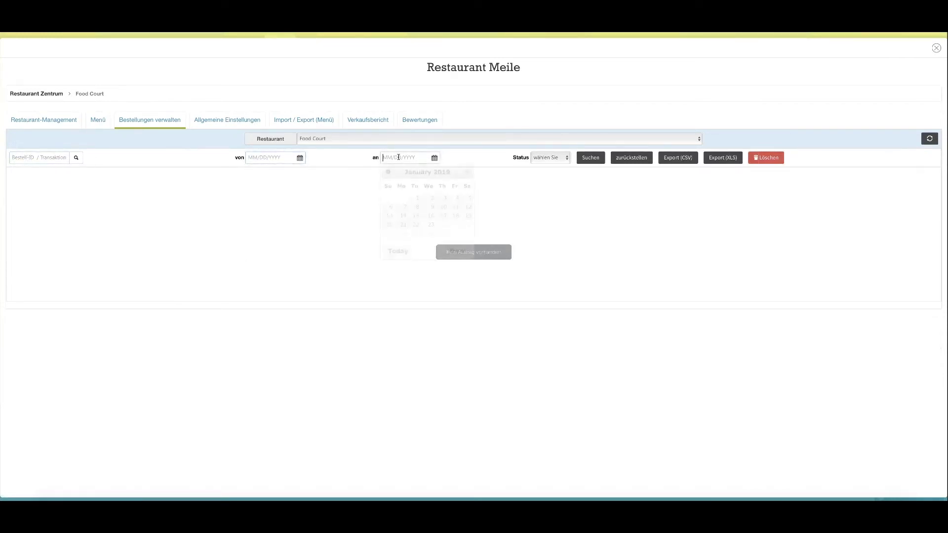
click(556, 157)
click(482, 158)
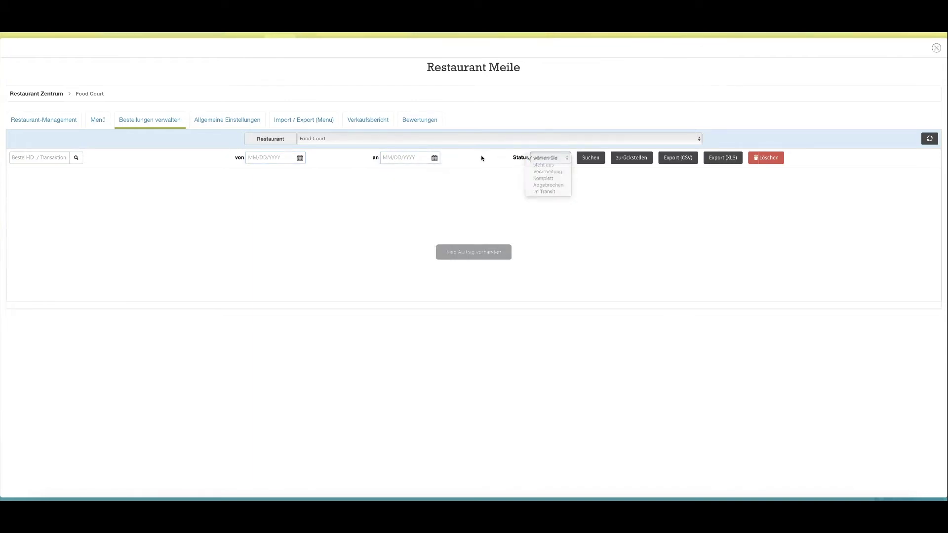
Examine the Food Court general configuration, including restaurant selection, delivery time and Monday's opening hour
click(220, 122)
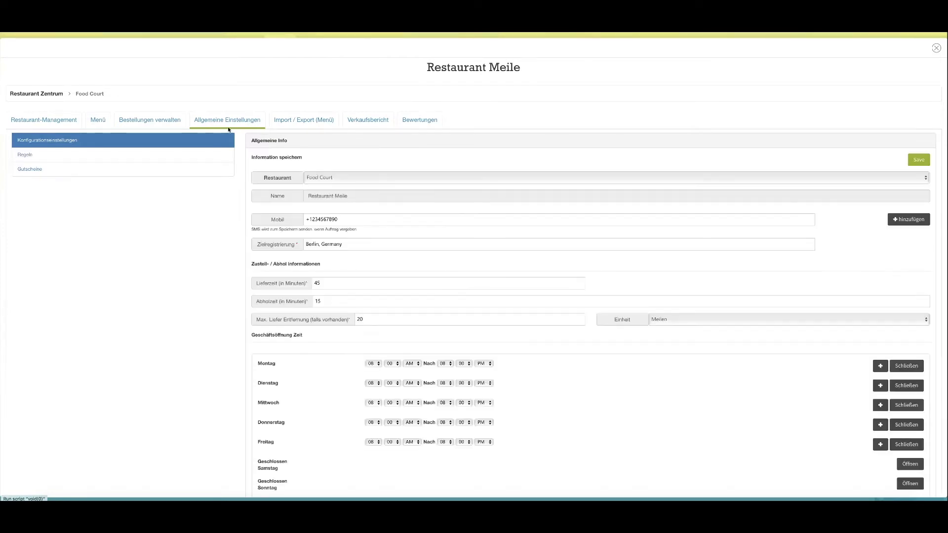
click(355, 181)
click(355, 180)
click(377, 283)
scroll(385, 298, down, 3)
scroll(328, 256, down, 1)
click(373, 193)
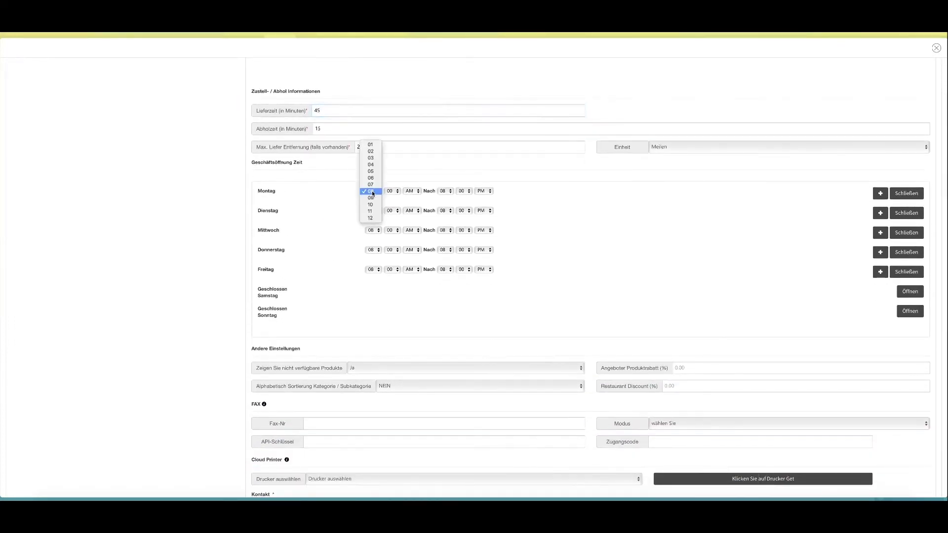
click(372, 190)
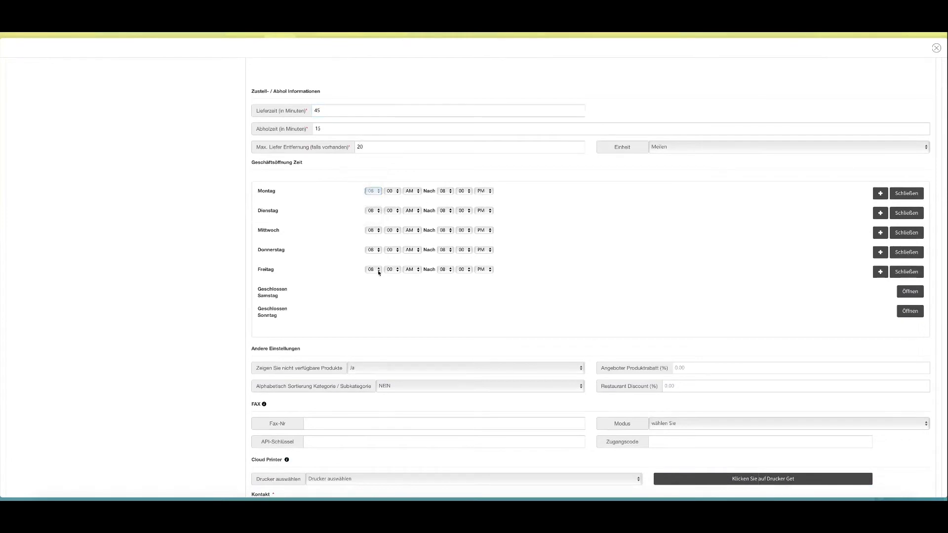
Examine the settings for unavailable products, product discount and alphabetical category sorting, plus the fax mode, API key and access code fields
scroll(380, 277, down, 2)
click(387, 298)
click(386, 299)
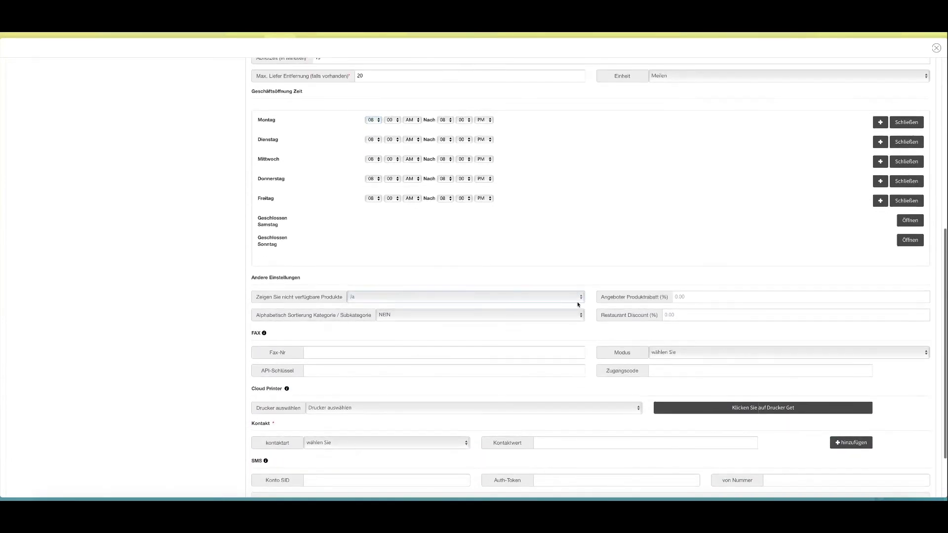
click(730, 296)
click(421, 315)
click(421, 315)
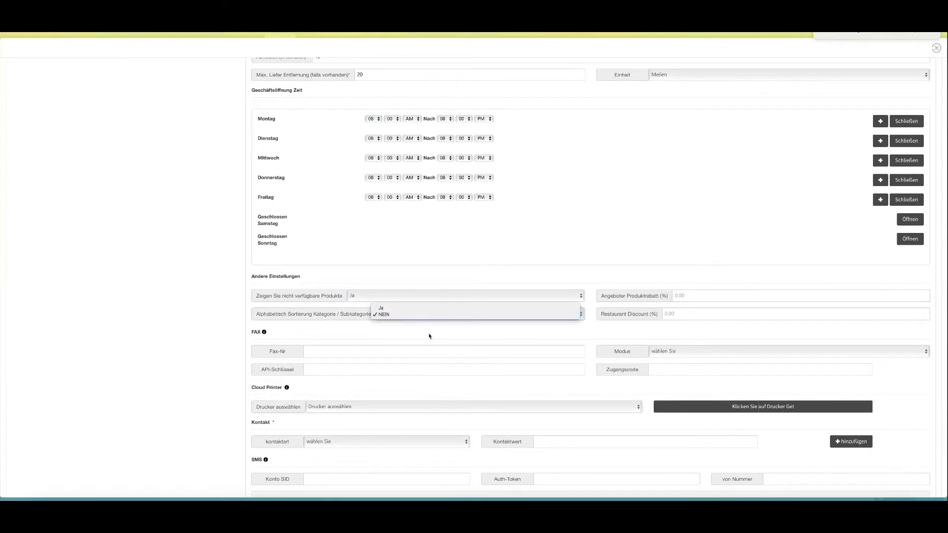
click(674, 352)
click(674, 352)
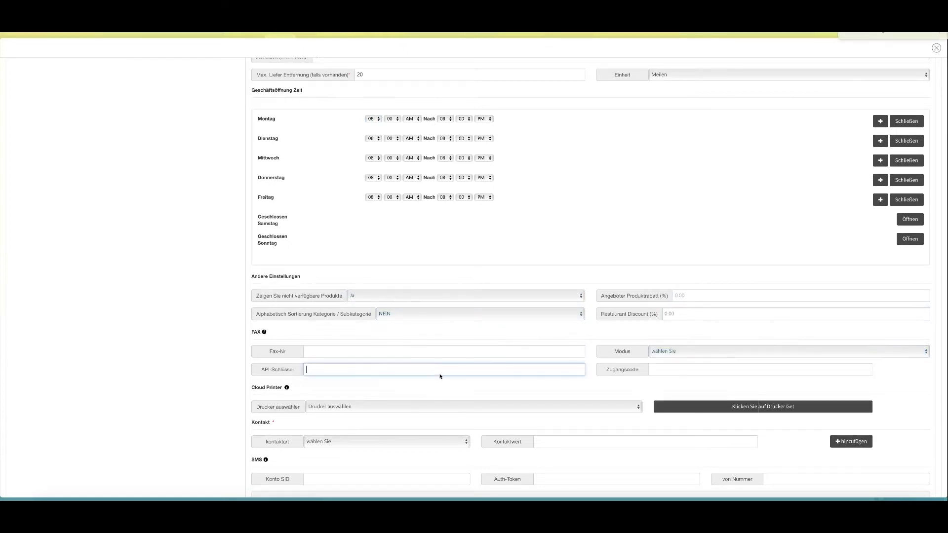
click(691, 369)
Review the cloud printer, contact and SMS fields, then save the general configuration settings
scroll(423, 331, down, 2)
click(359, 336)
click(359, 337)
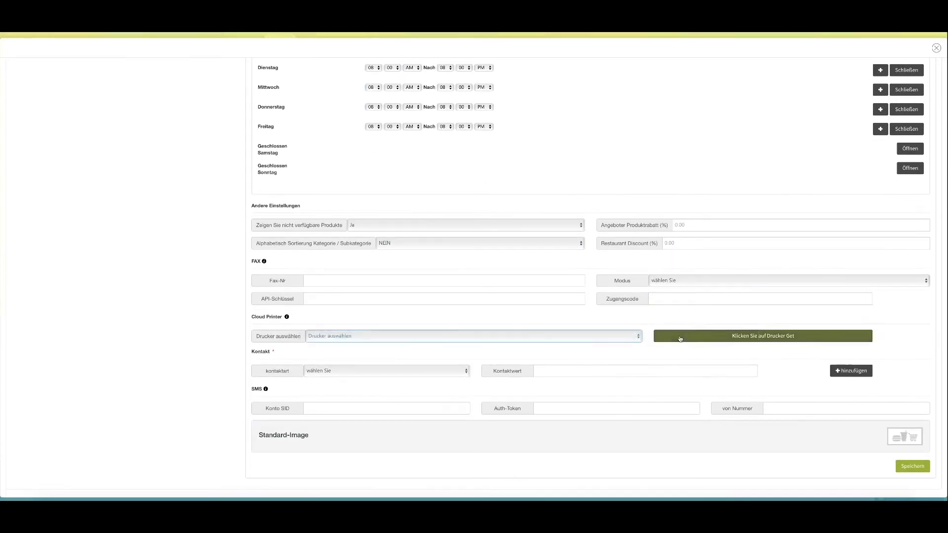
click(385, 370)
click(326, 370)
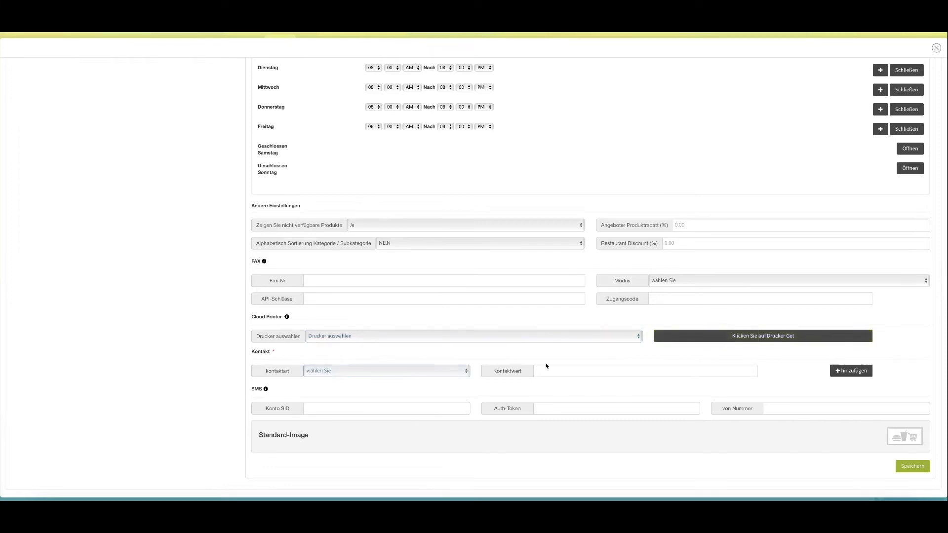
key(Tab)
click(336, 408)
click(548, 408)
click(777, 408)
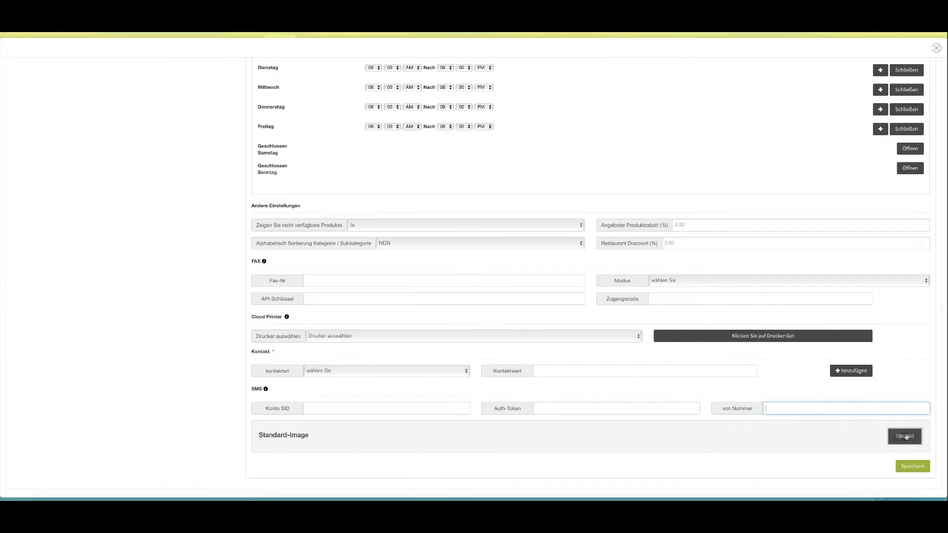
click(913, 466)
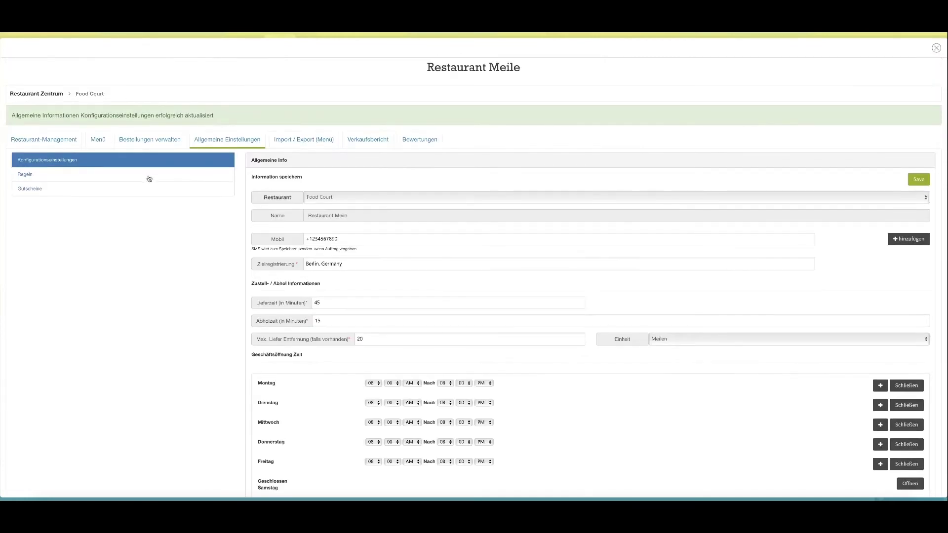
View the form for a new discount rule in the Regeln settings, then return to the rules page
click(52, 170)
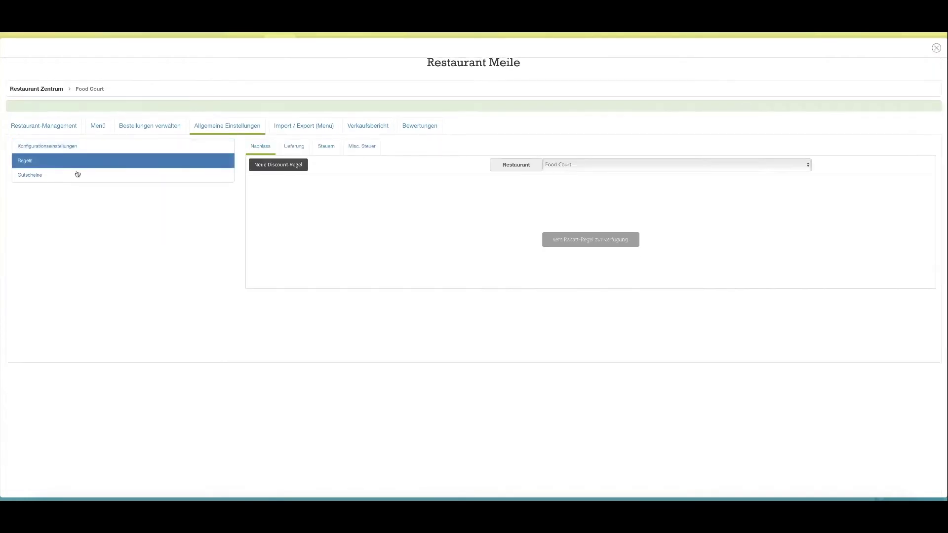
click(276, 159)
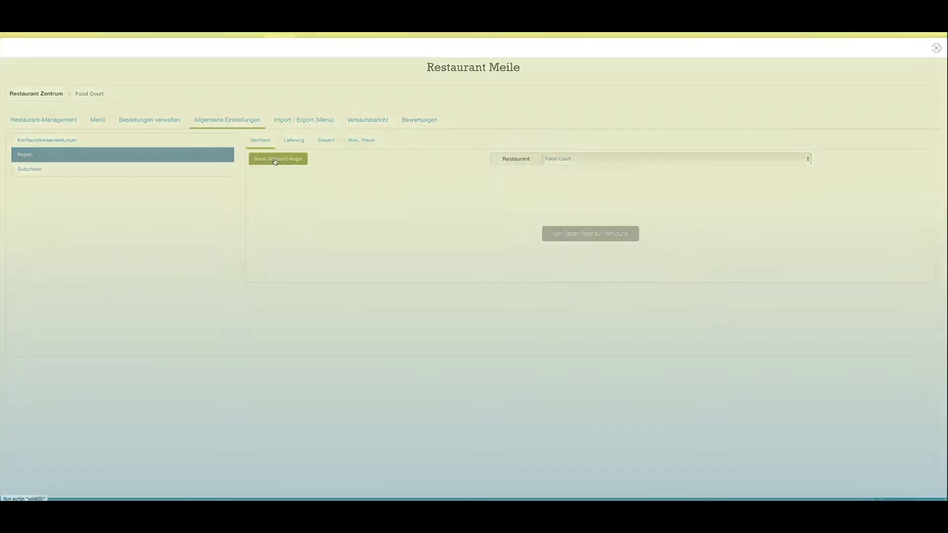
click(576, 216)
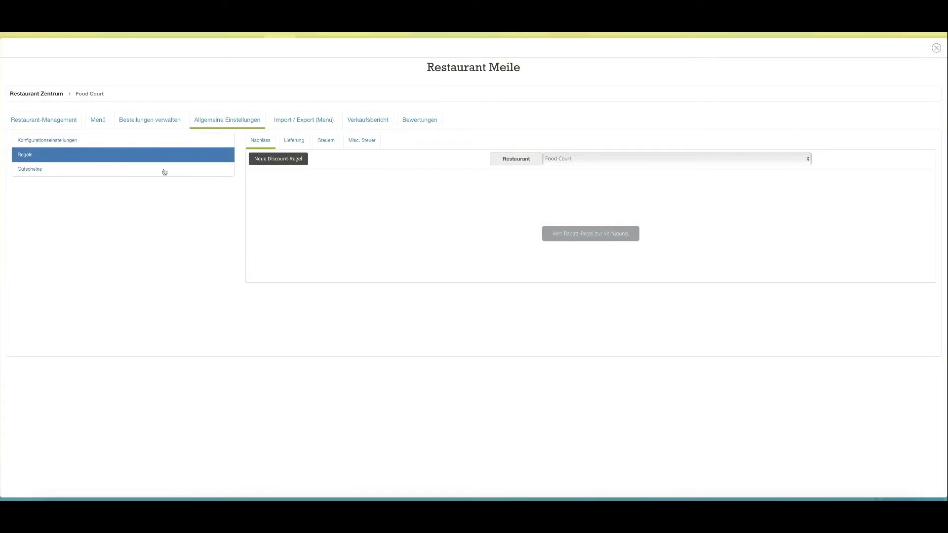
Set the delivery rule for Food Court to type Fest with a Verzollung charge of 50
click(291, 143)
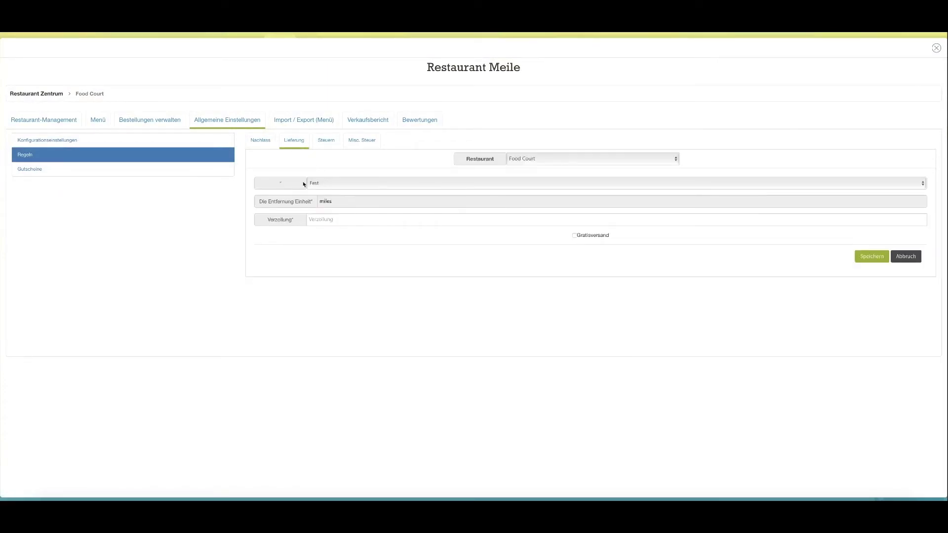
click(338, 185)
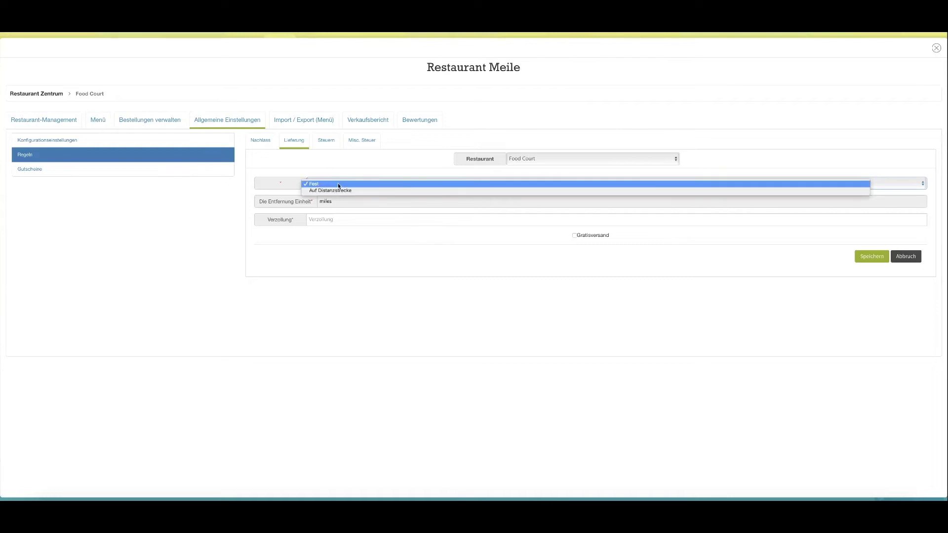
click(339, 185)
click(363, 203)
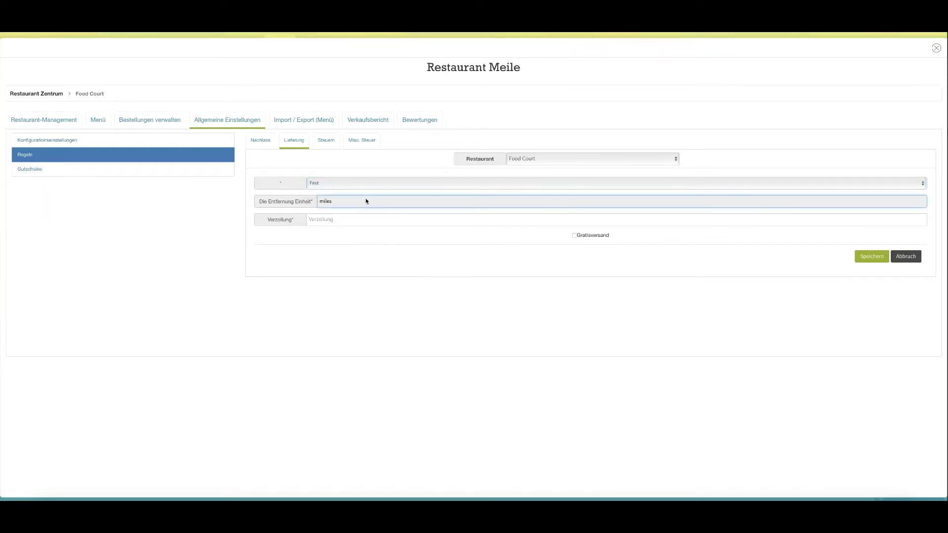
click(328, 219)
text(50)
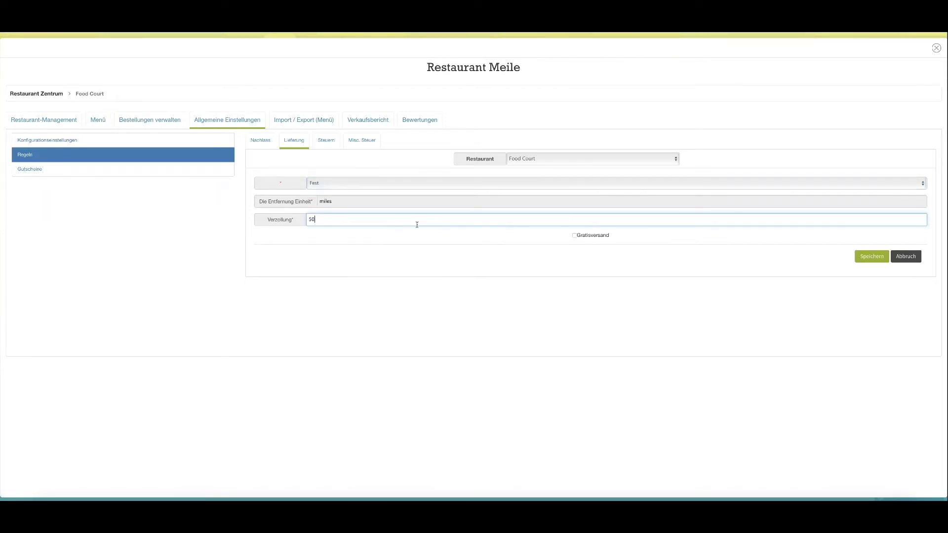
Enable Gratisversand for amounts greater than 300 and save the delivery rule
click(574, 236)
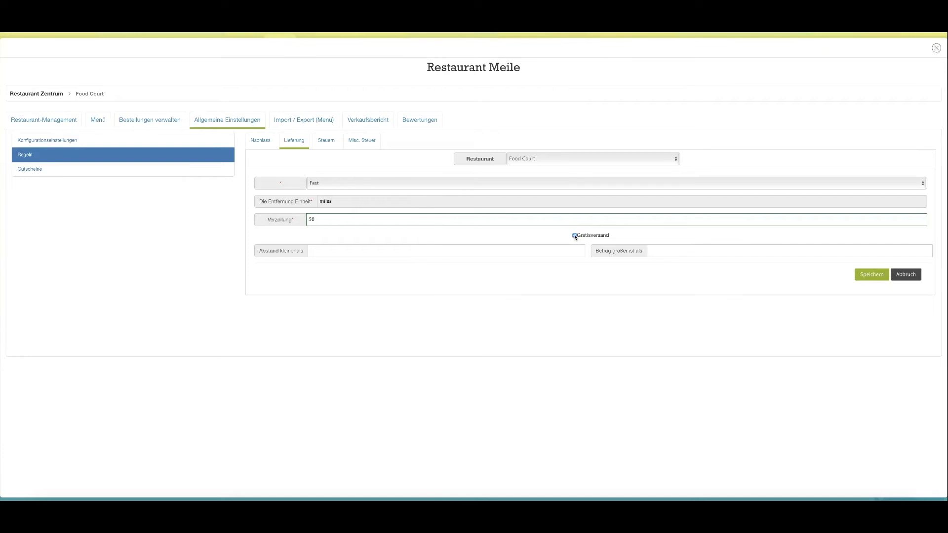
click(659, 248)
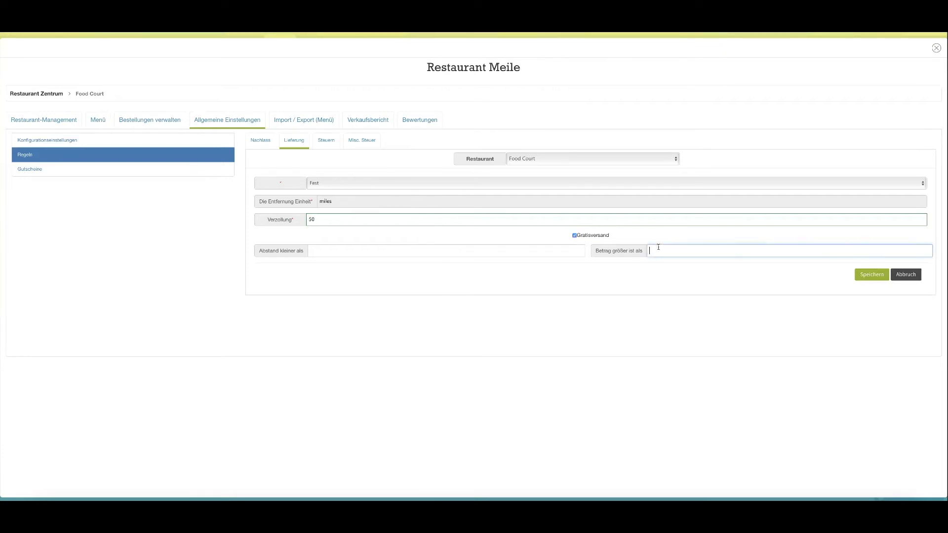
text(300)
click(689, 273)
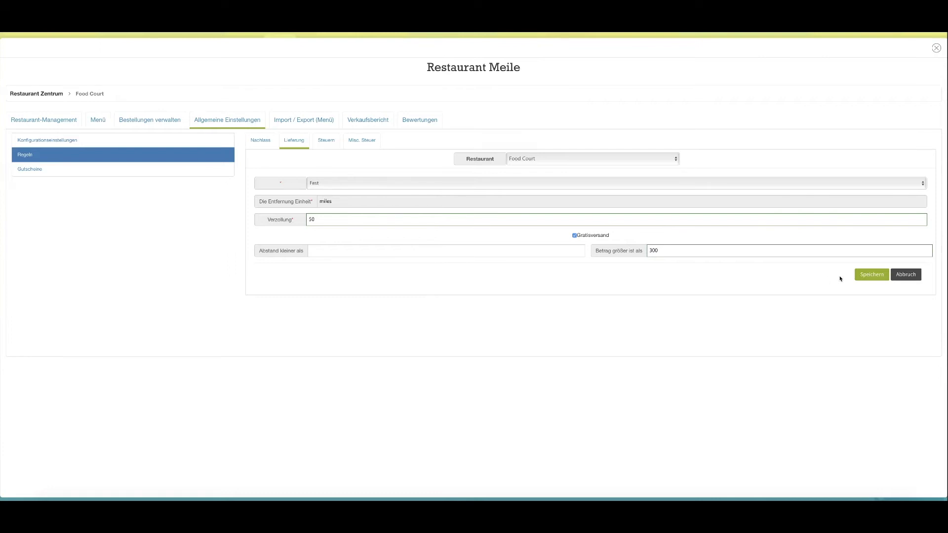
click(876, 277)
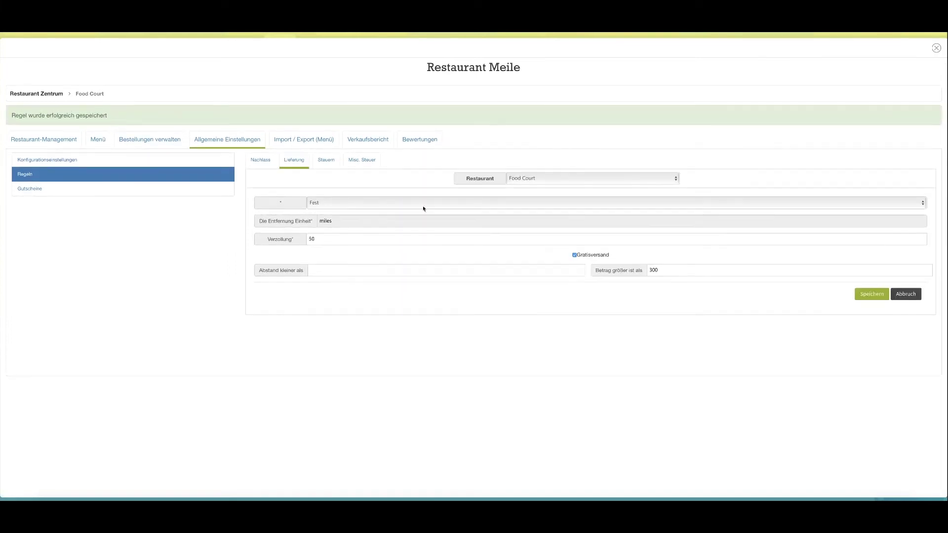
View the forms for a new tax and a miscellaneous tax in the Food Court rules, then close both
click(325, 162)
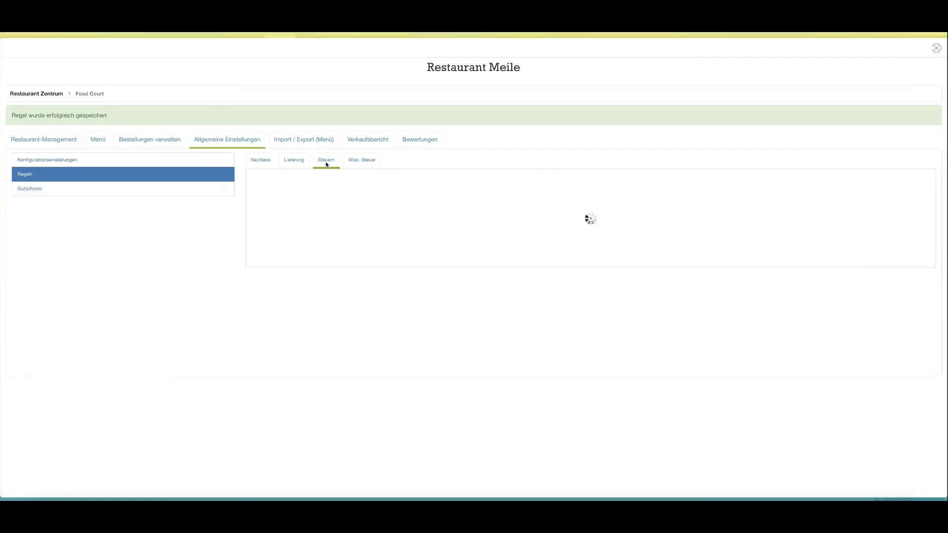
click(265, 182)
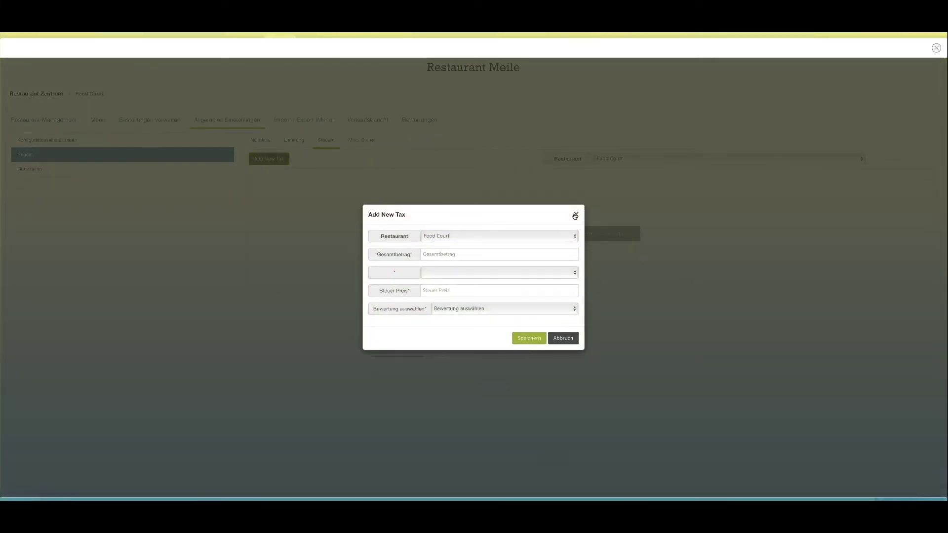
click(574, 215)
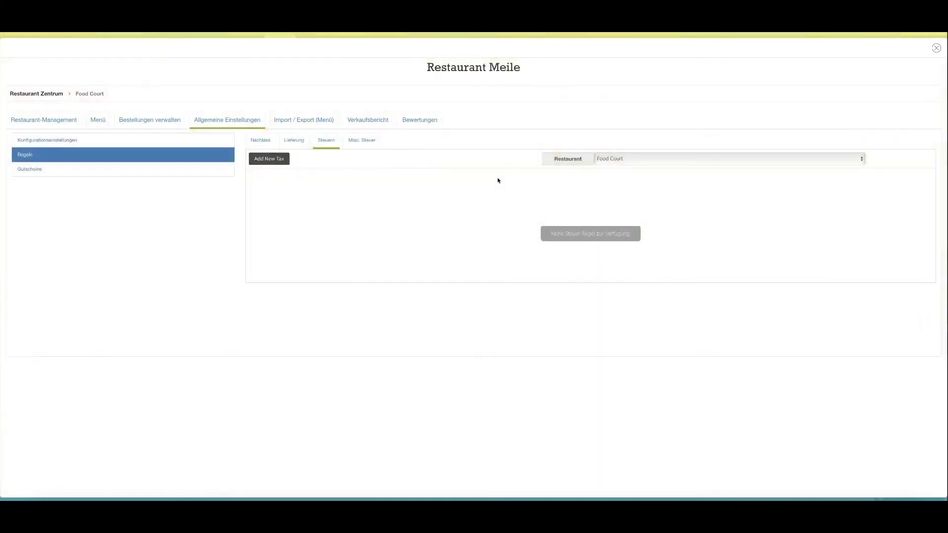
click(353, 141)
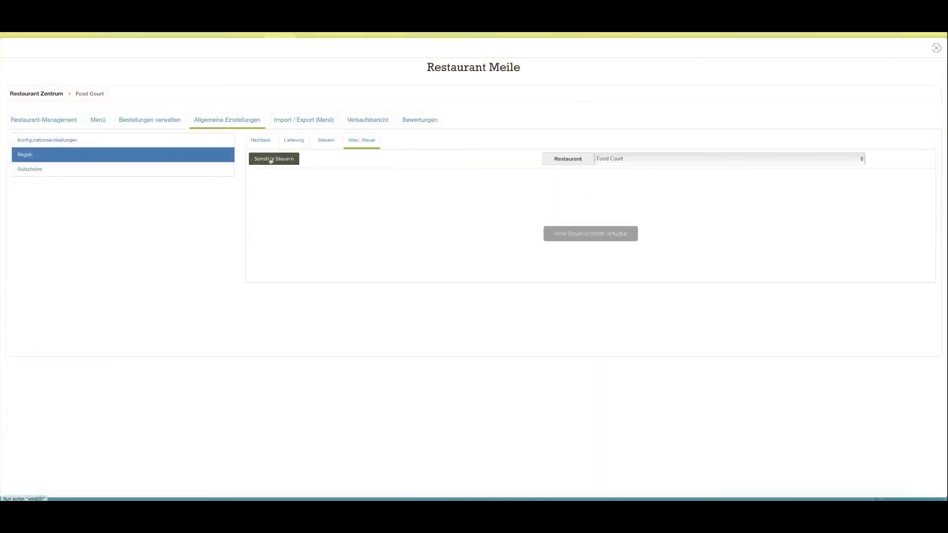
click(270, 158)
click(575, 224)
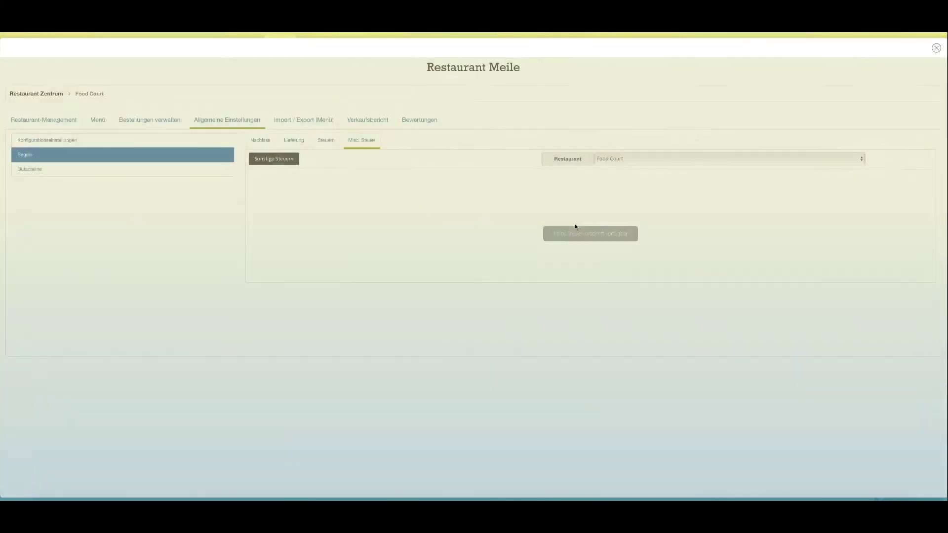
Add and save an active Food Court coupon SUPER, code SUPER20, issued 2019/01/24, expiring 2019/01/31, with a percentage discount of 20
click(39, 168)
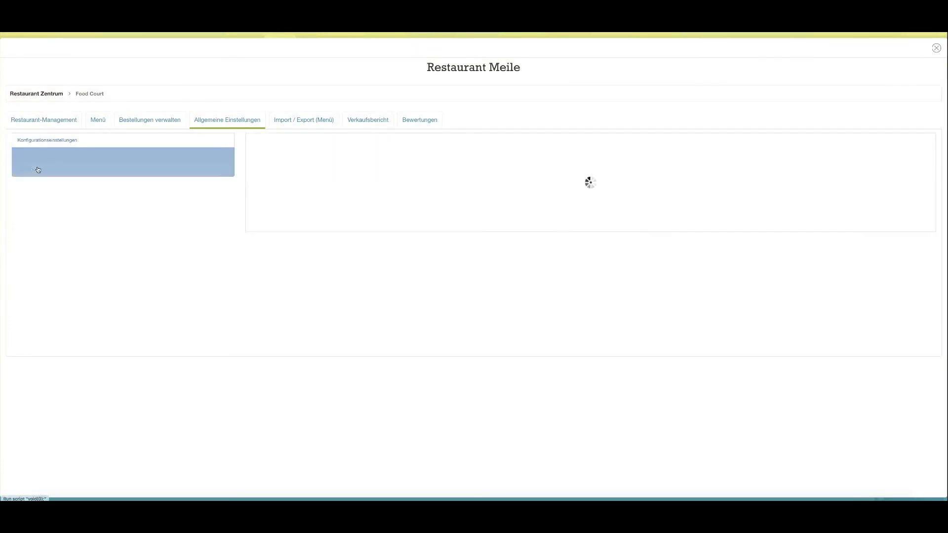
click(282, 144)
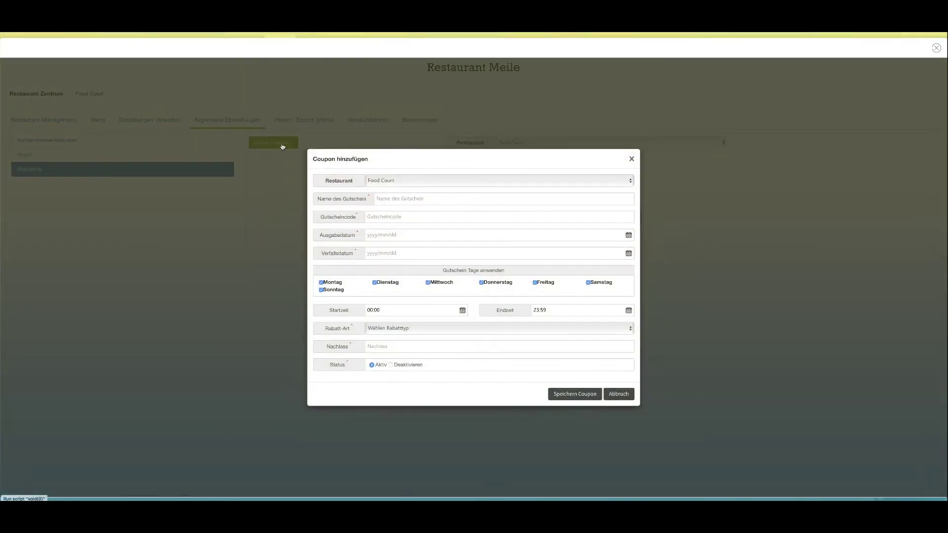
click(412, 180)
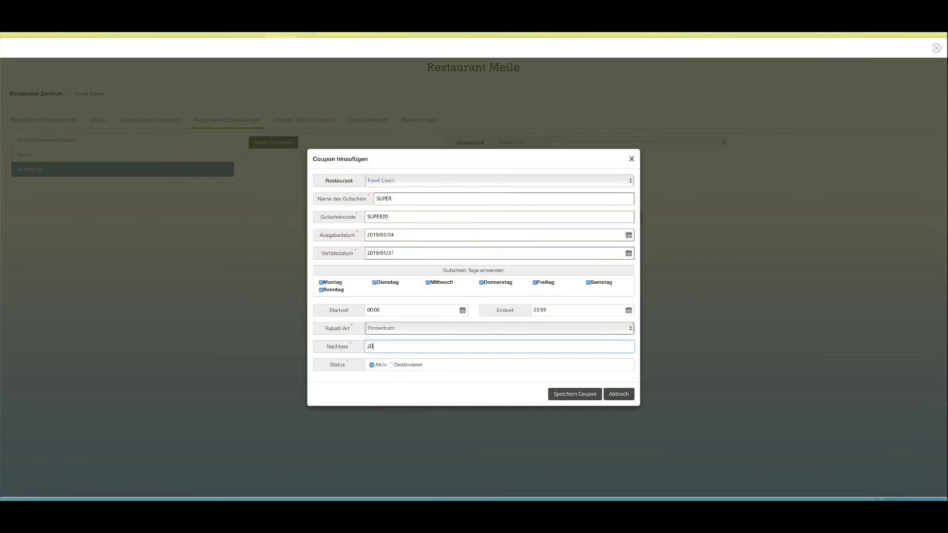
click(401, 370)
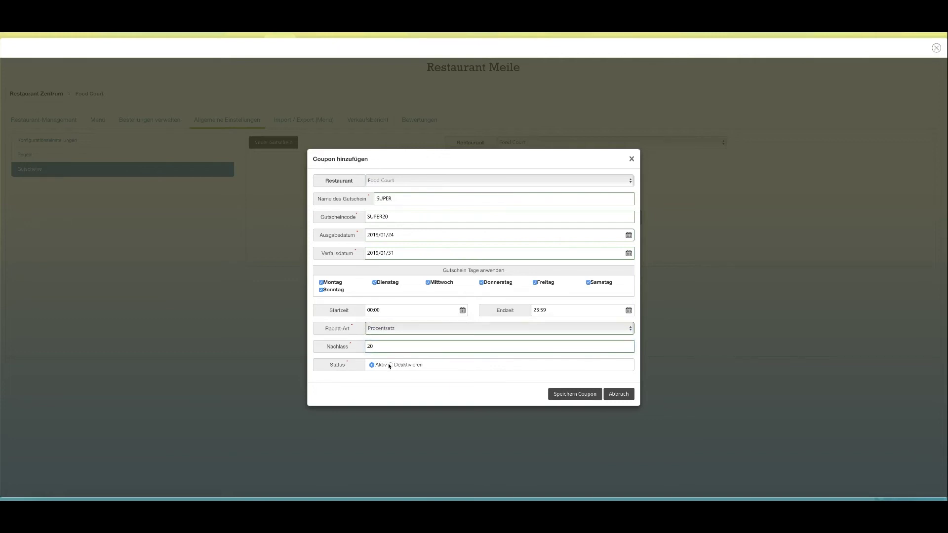
click(563, 394)
Switch the configuration settings to the Administrator restaurant and look through the available currencies, keeping USD
click(62, 143)
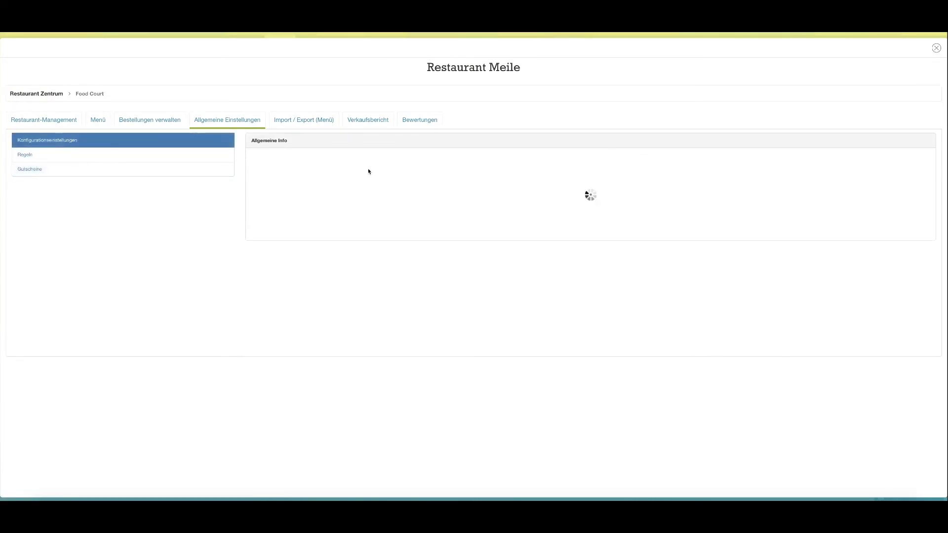
click(331, 179)
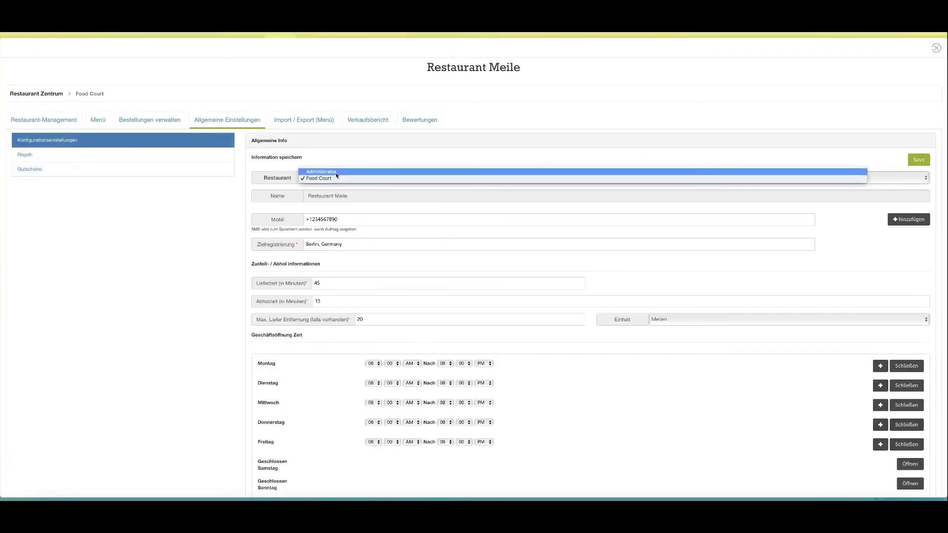
click(337, 173)
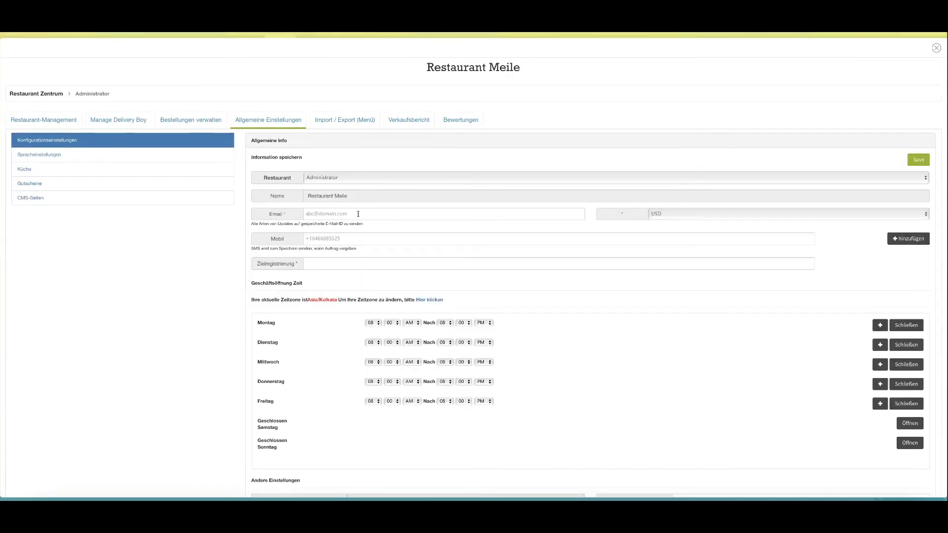
click(745, 213)
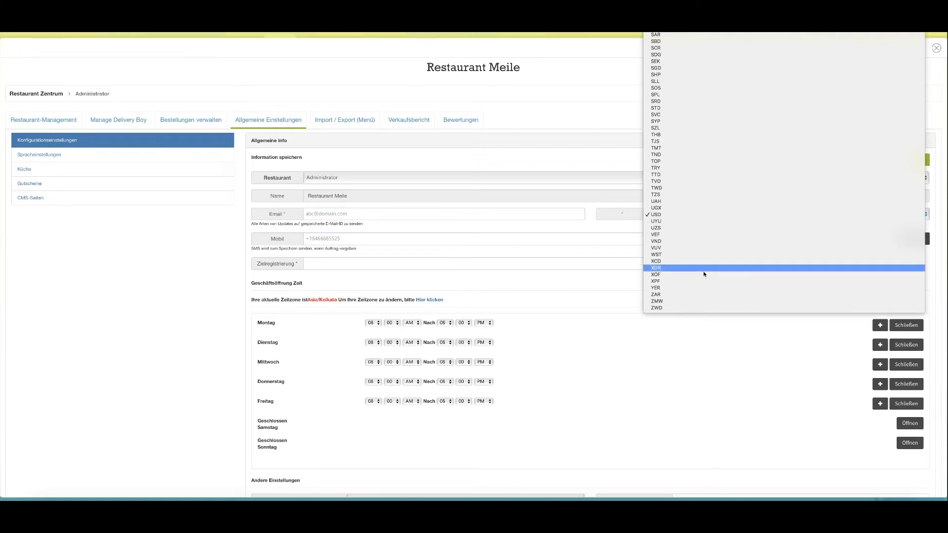
click(695, 335)
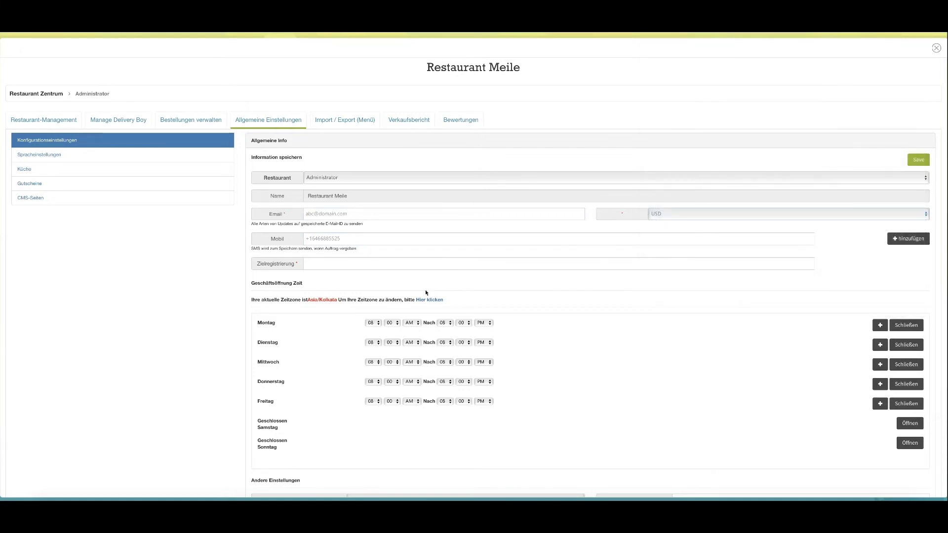
Turn on Liefersystem in the Administrator's advanced settings
scroll(415, 267, down, 2)
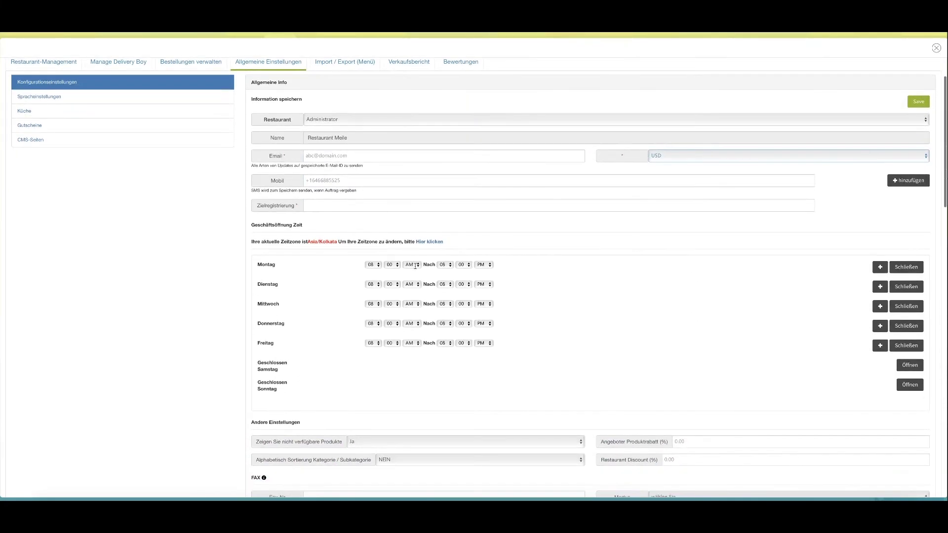
scroll(416, 268, down, 1)
scroll(415, 269, down, 2)
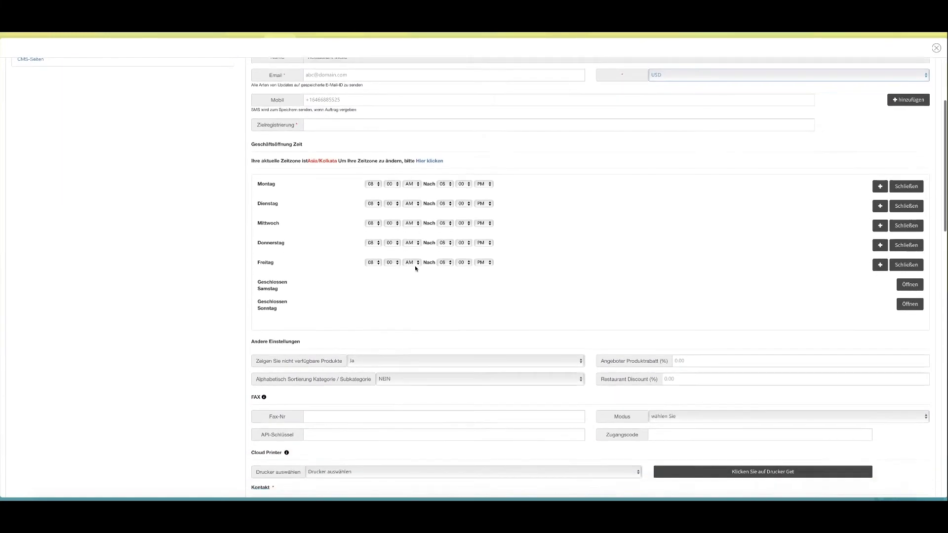
scroll(415, 269, down, 2)
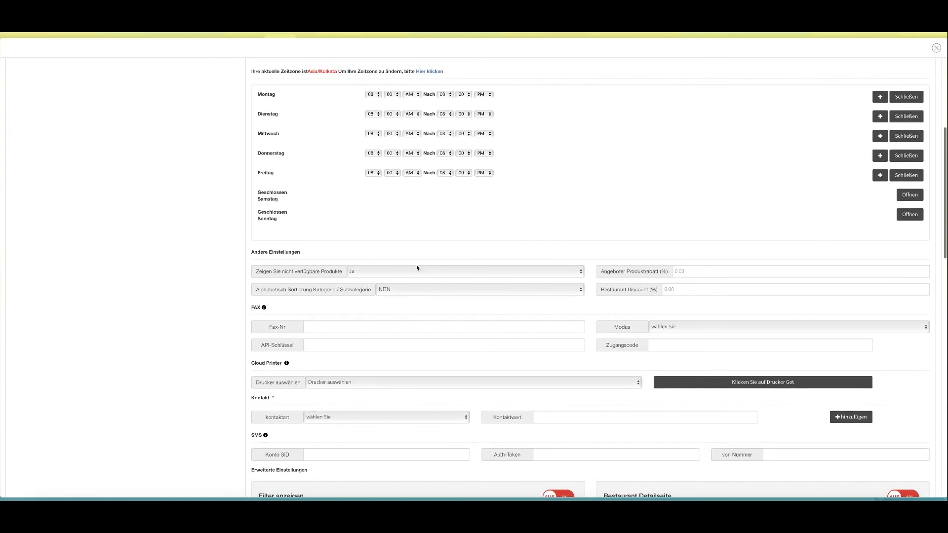
scroll(416, 267, down, 2)
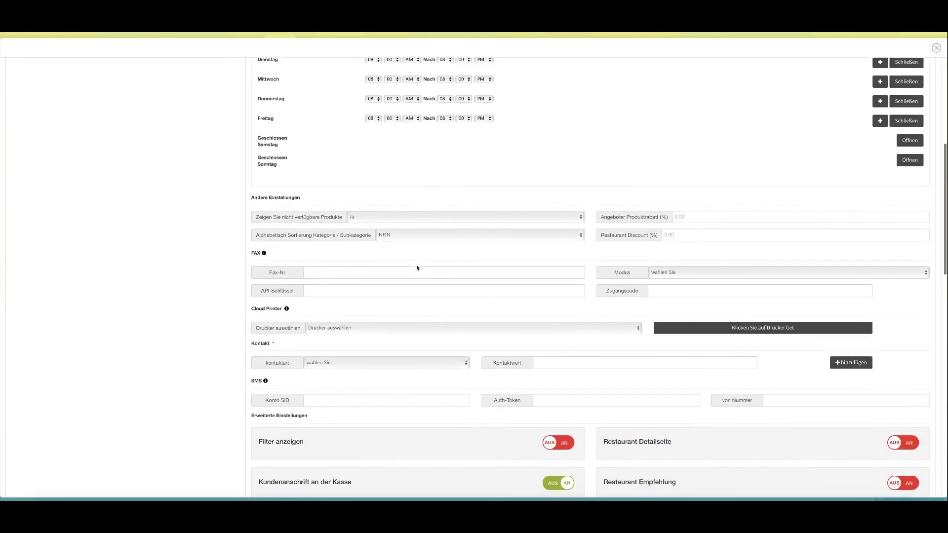
scroll(416, 267, down, 3)
scroll(416, 267, down, 5)
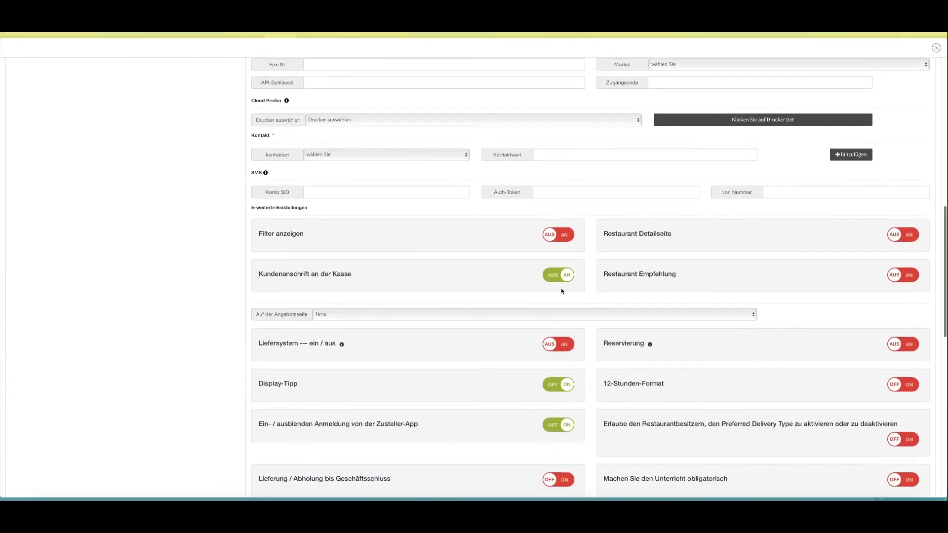
click(553, 344)
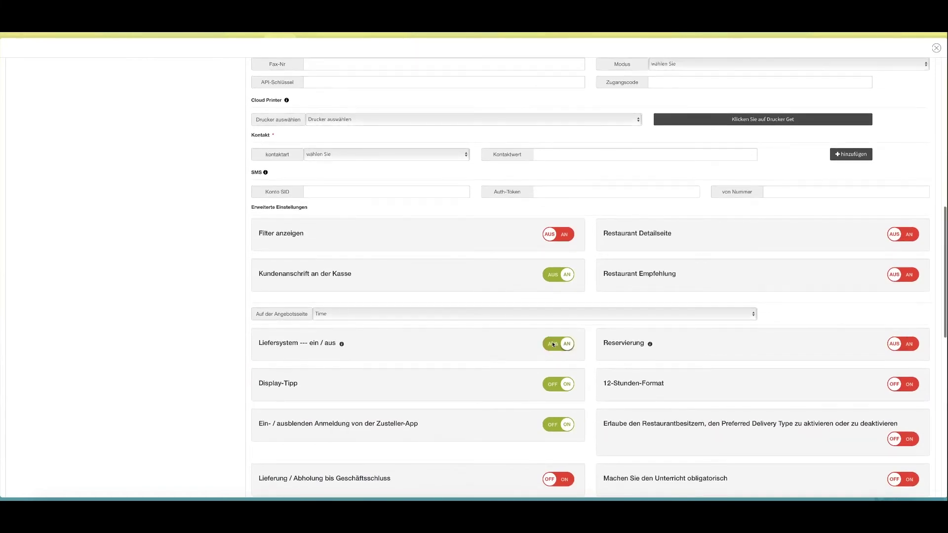
Review the preferred delivery type, delivery and pickup times, maximum distance, unit and cash-on-delivery payment fields
scroll(546, 324, down, 15)
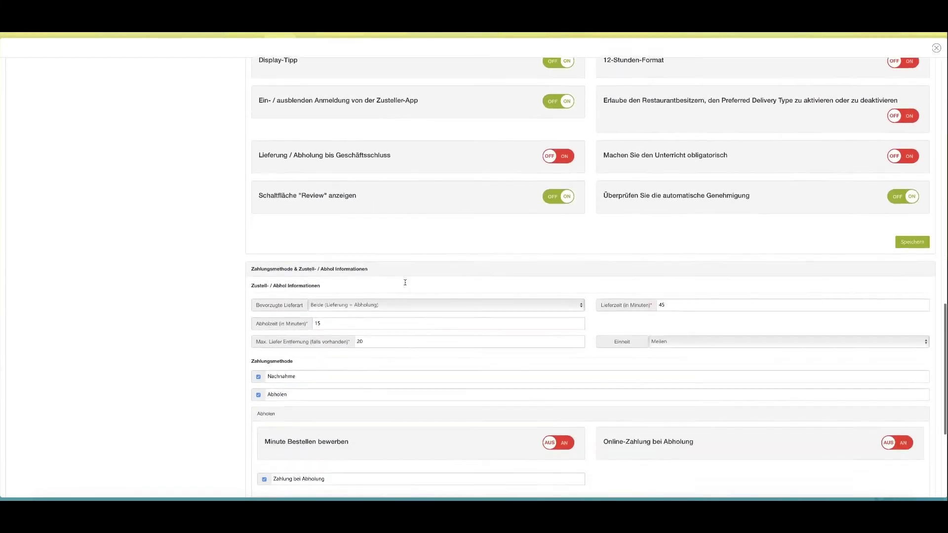
scroll(405, 282, down, 3)
click(355, 179)
click(682, 181)
click(377, 200)
click(486, 214)
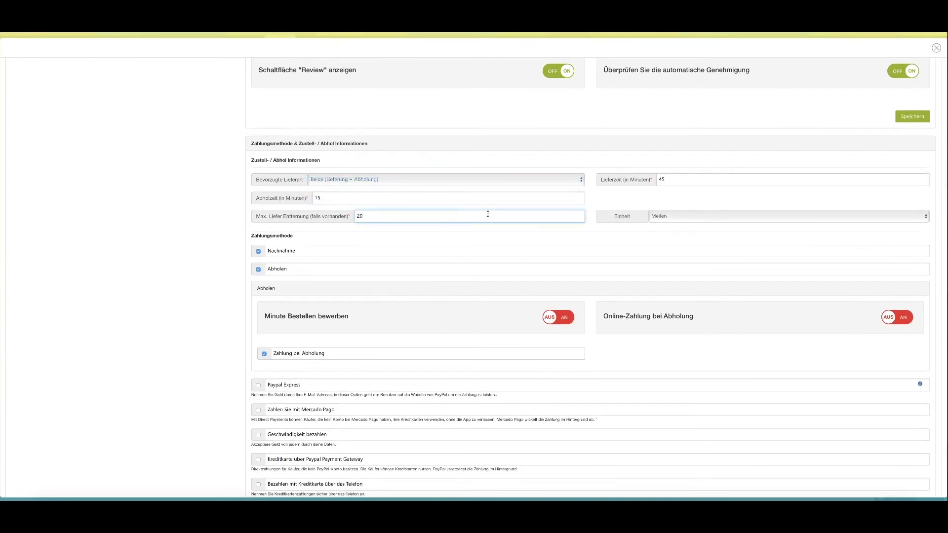
click(707, 216)
click(700, 216)
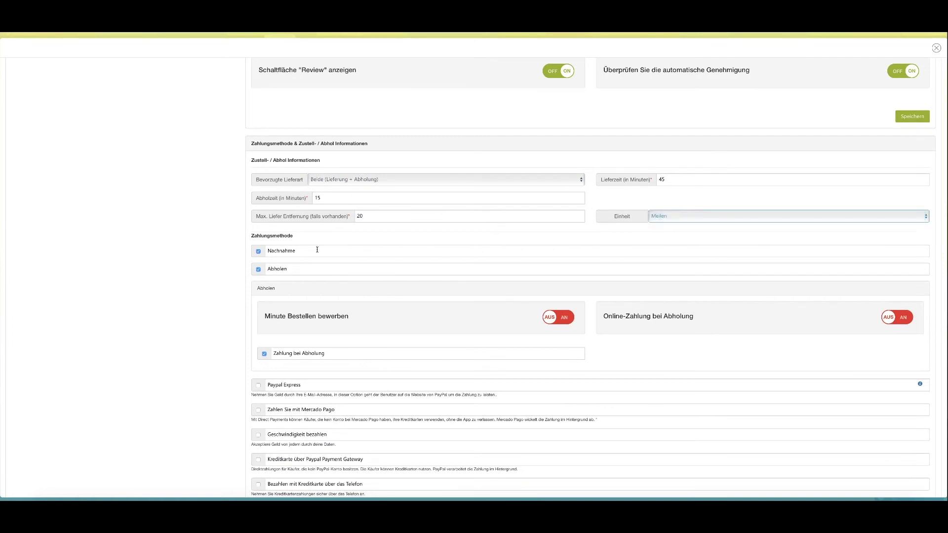
click(317, 249)
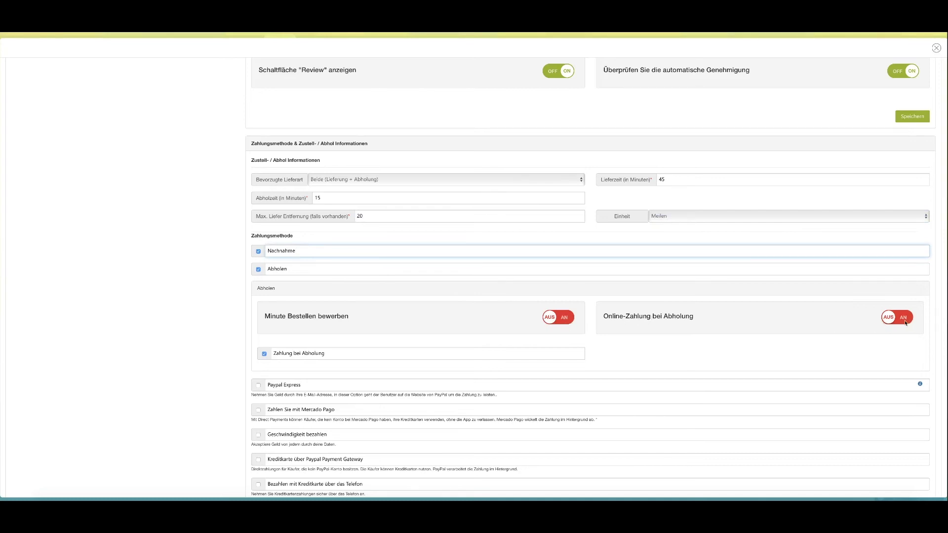
Inspect the details required by Paypal Express, Mercado Pago, Geschwindigkeit bezahlen and the Paypal credit card gateway, leaving each disabled
scroll(444, 322, down, 1)
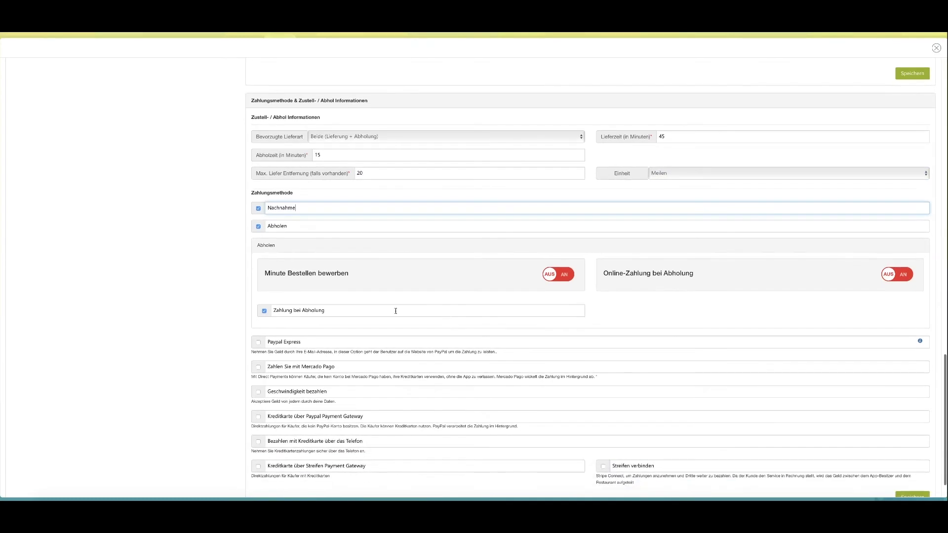
click(258, 341)
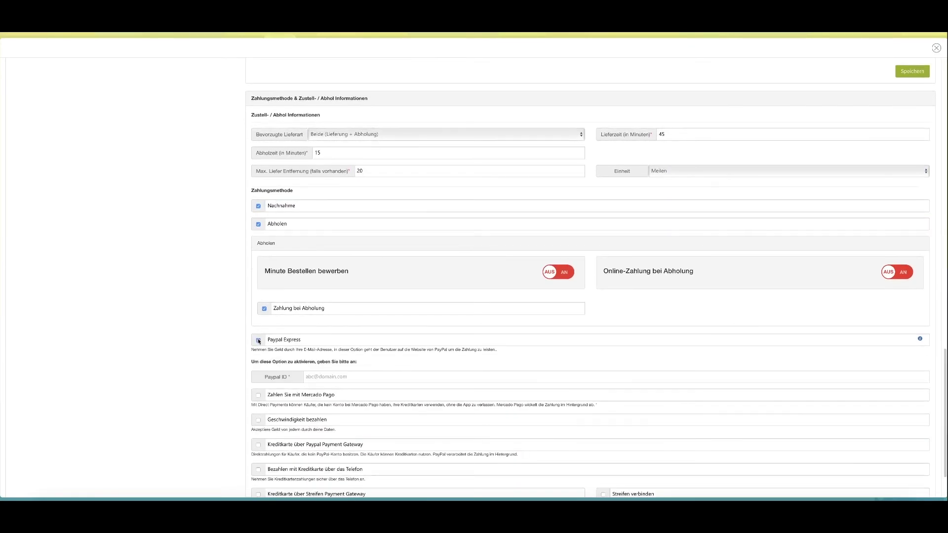
click(257, 341)
click(258, 365)
click(258, 365)
click(258, 392)
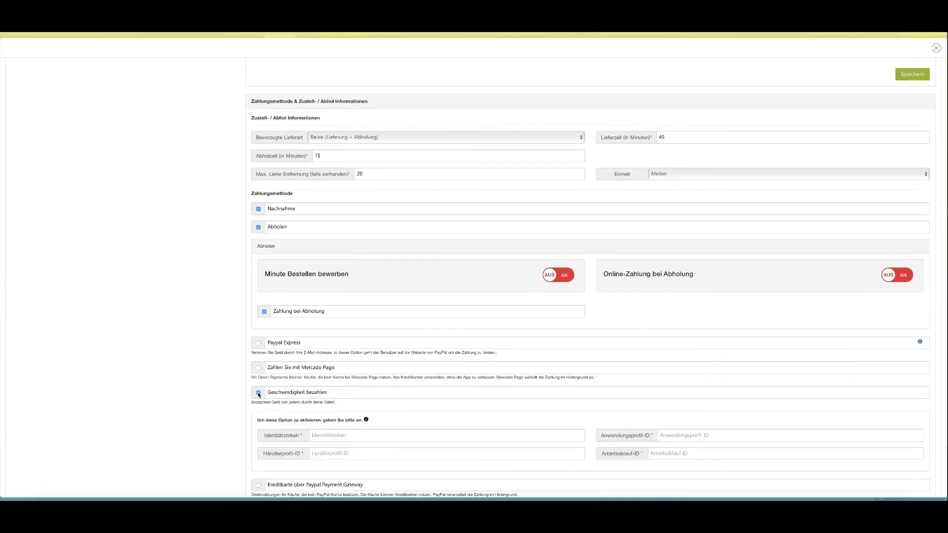
click(258, 392)
scroll(258, 390, down, 1)
click(259, 381)
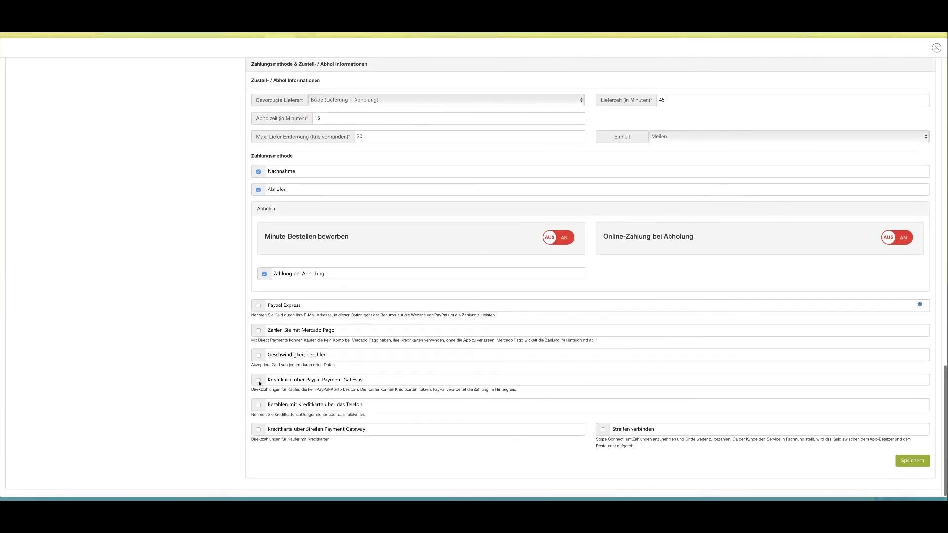
click(259, 380)
Inspect the details required by credit card over the phone, the Streifen payment gateway and Streifen verbinden, leaving each disabled
click(258, 405)
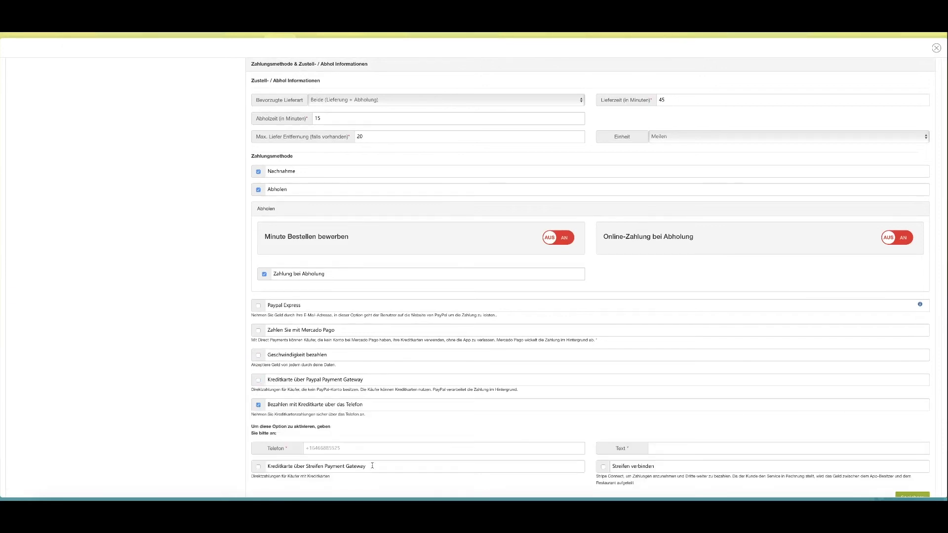
click(386, 450)
click(705, 448)
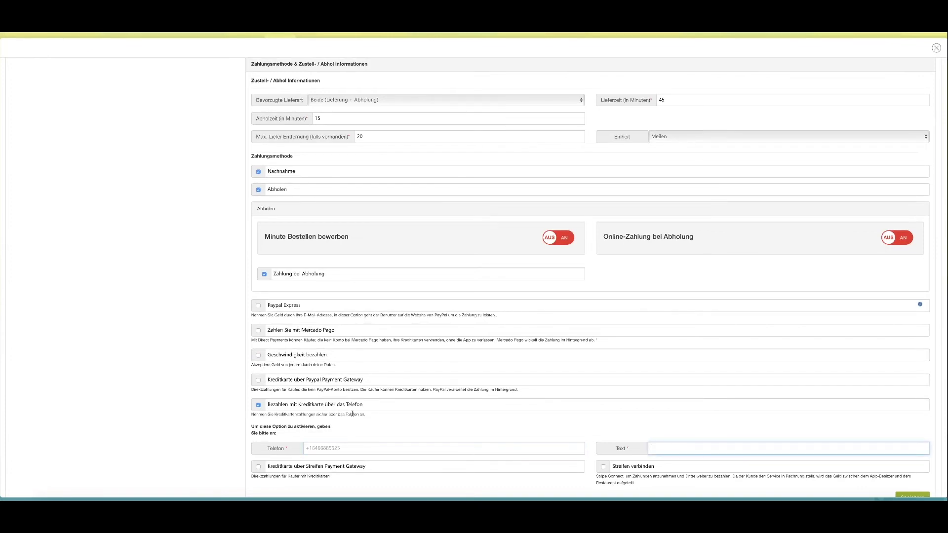
click(263, 407)
click(259, 430)
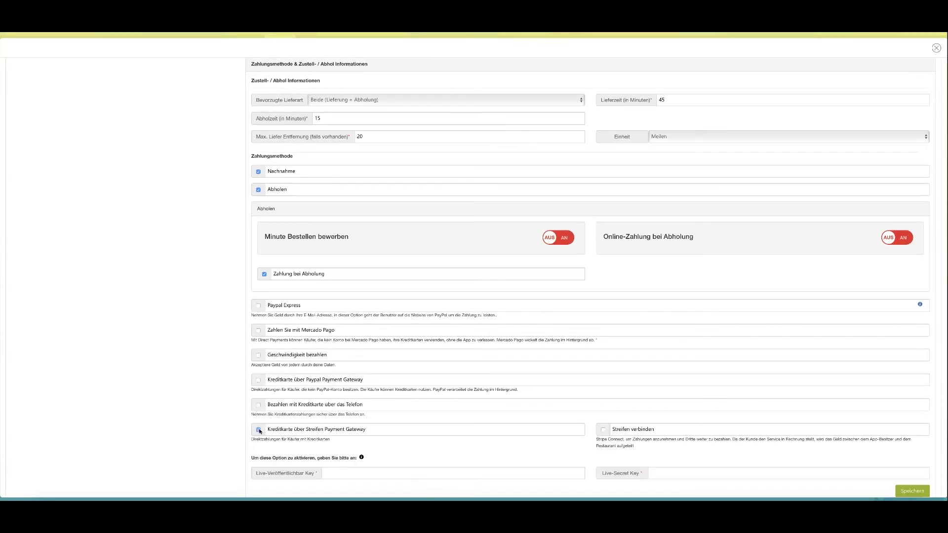
click(256, 429)
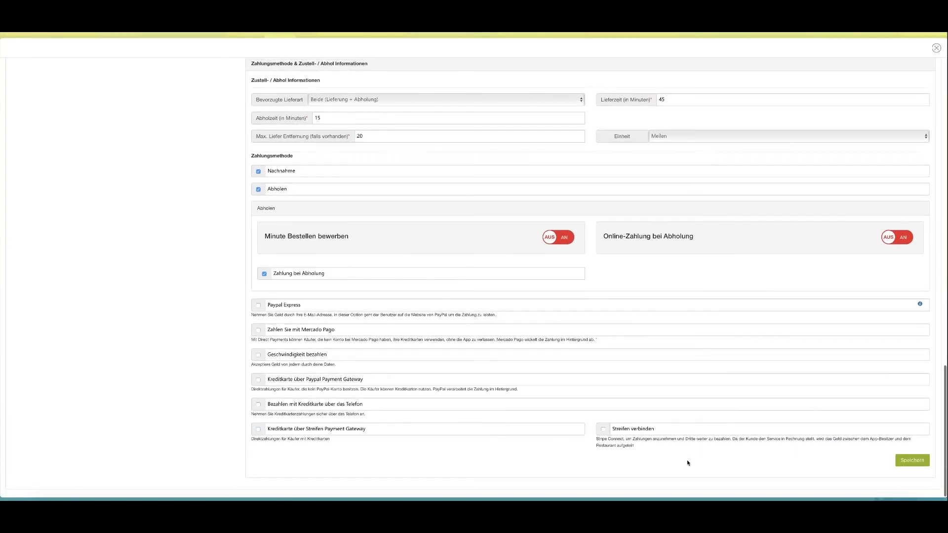
click(604, 430)
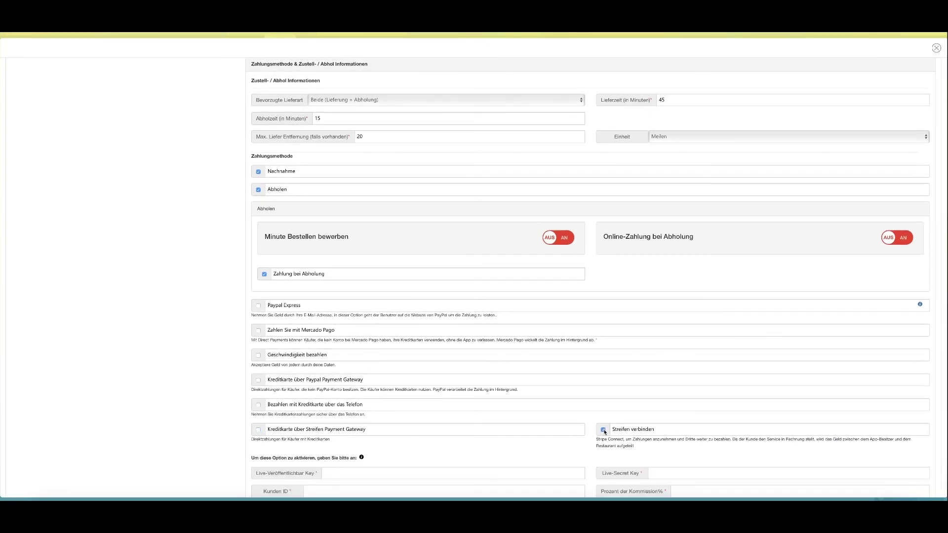
click(603, 429)
Save the Administrator's payment method and delivery/pickup settings
click(917, 461)
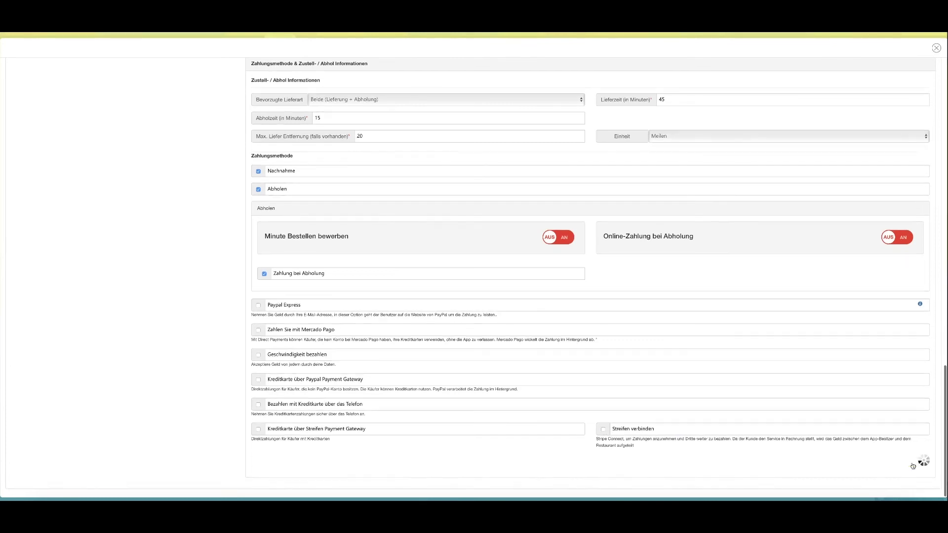
scroll(852, 339, up, 2)
scroll(409, 239, up, 20)
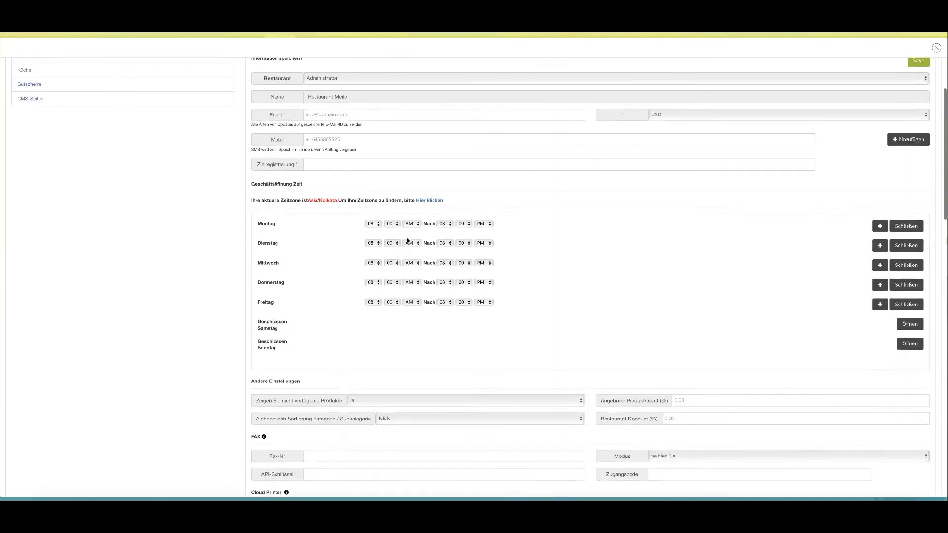
Review the Administrator's language settings through the full list of app labels and save them
click(77, 159)
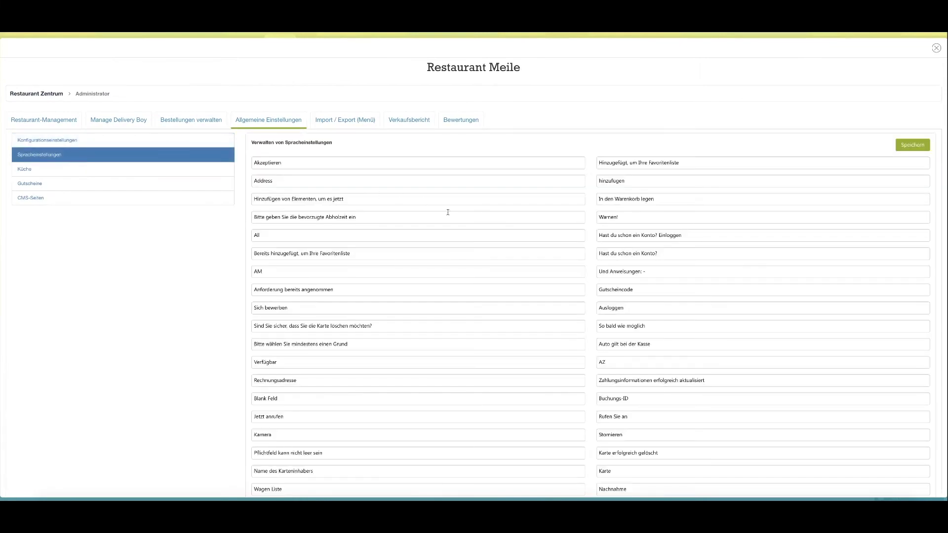
scroll(589, 249, down, 15)
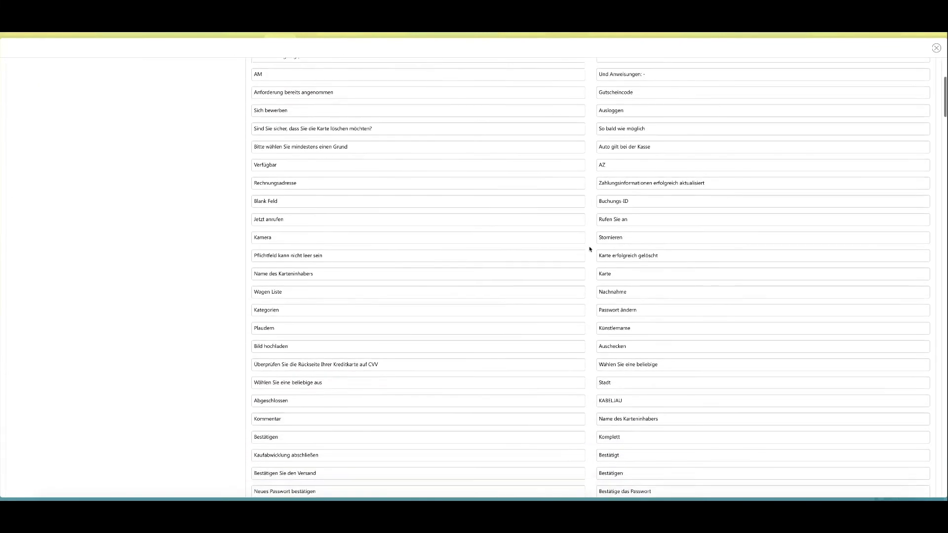
scroll(589, 249, down, 20)
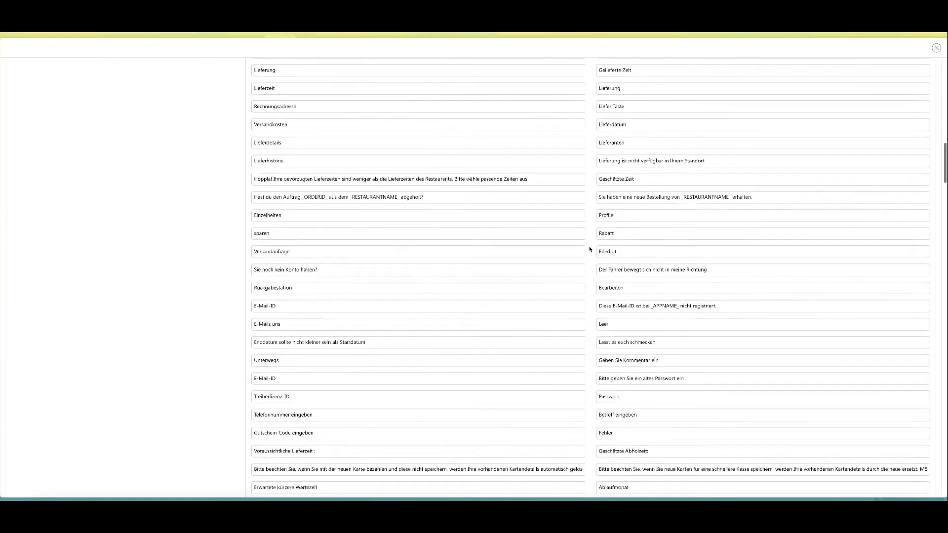
scroll(590, 249, down, 20)
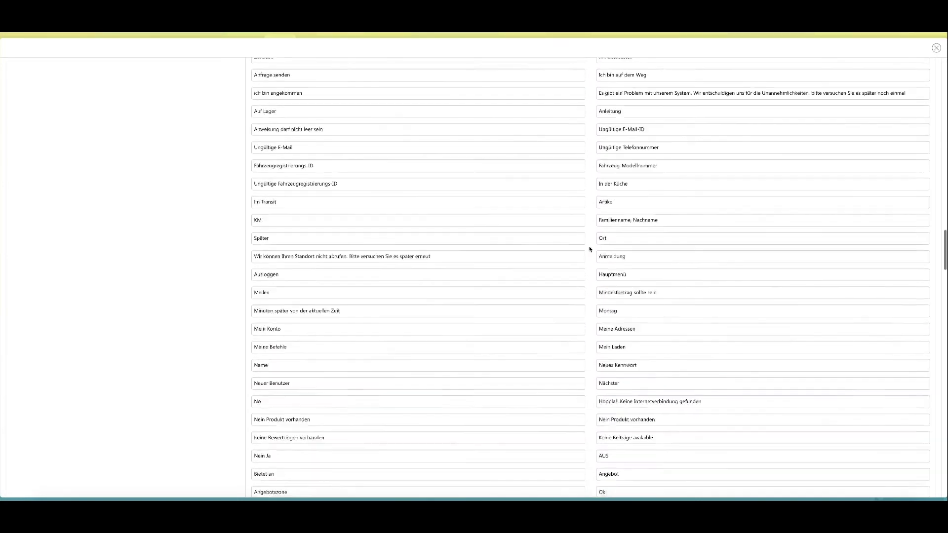
scroll(590, 249, down, 20)
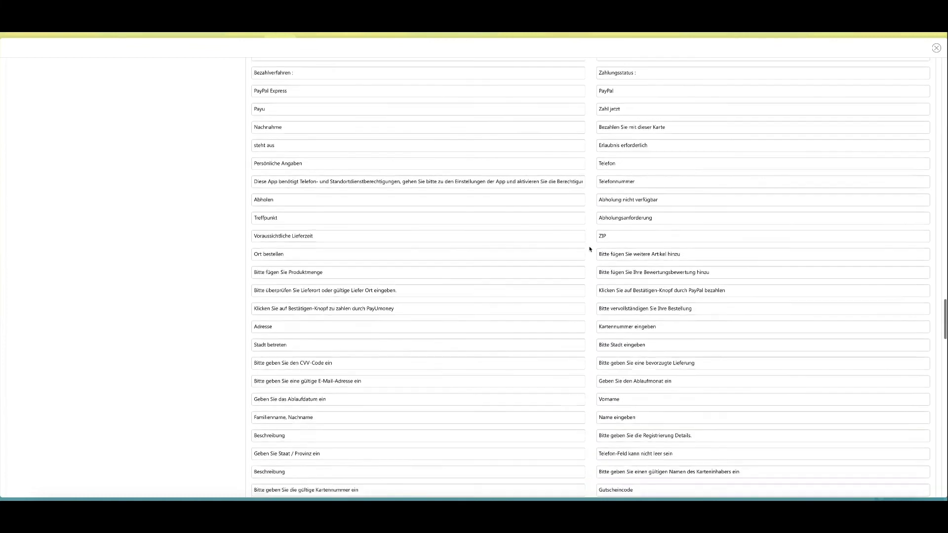
scroll(589, 249, down, 20)
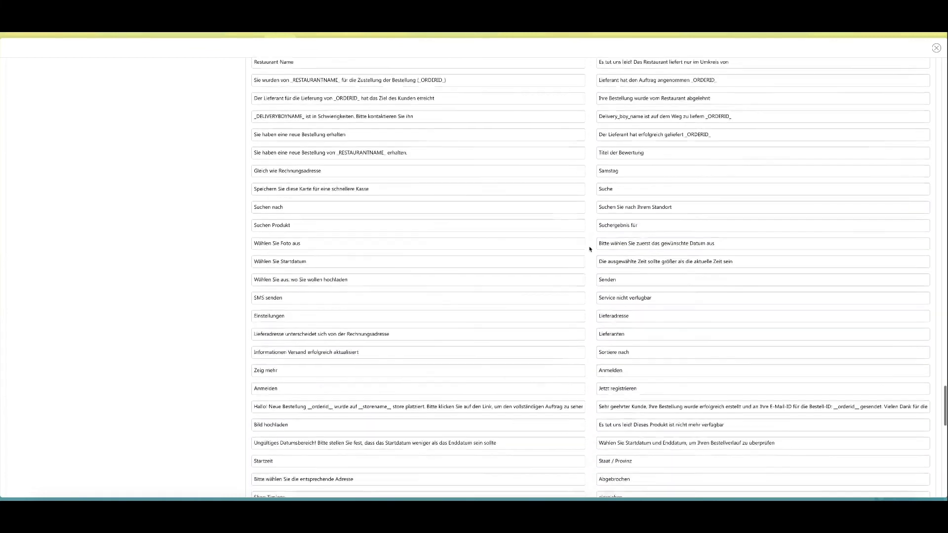
scroll(589, 249, down, 10)
key(Home)
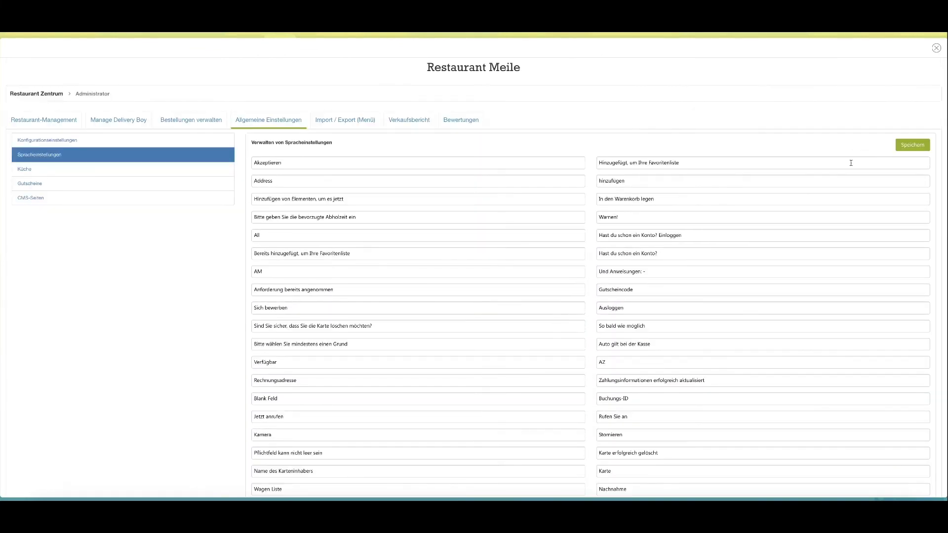
click(906, 148)
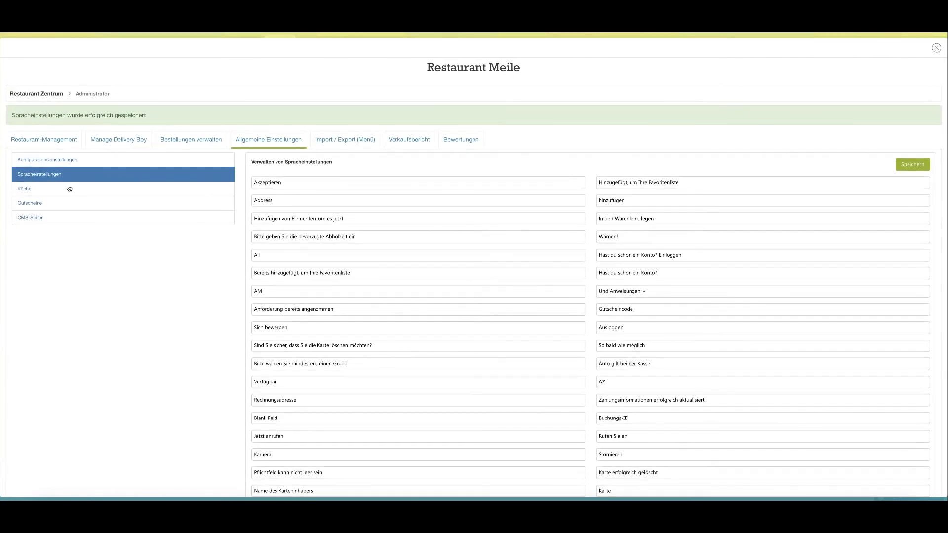
Review the cuisine list and the name and status fields for a new cuisine, without adding one
click(69, 189)
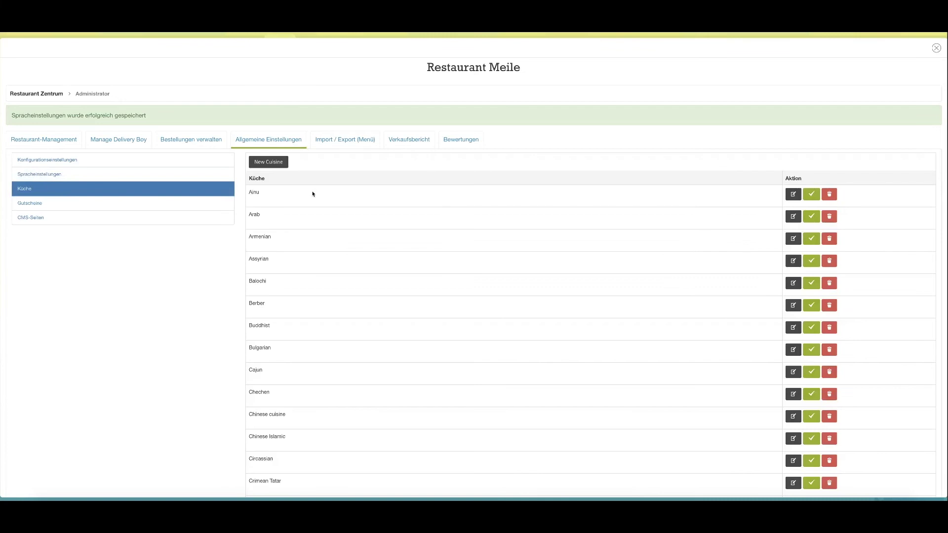
scroll(313, 194, down, 4)
scroll(311, 197, down, 3)
scroll(311, 197, up, 6)
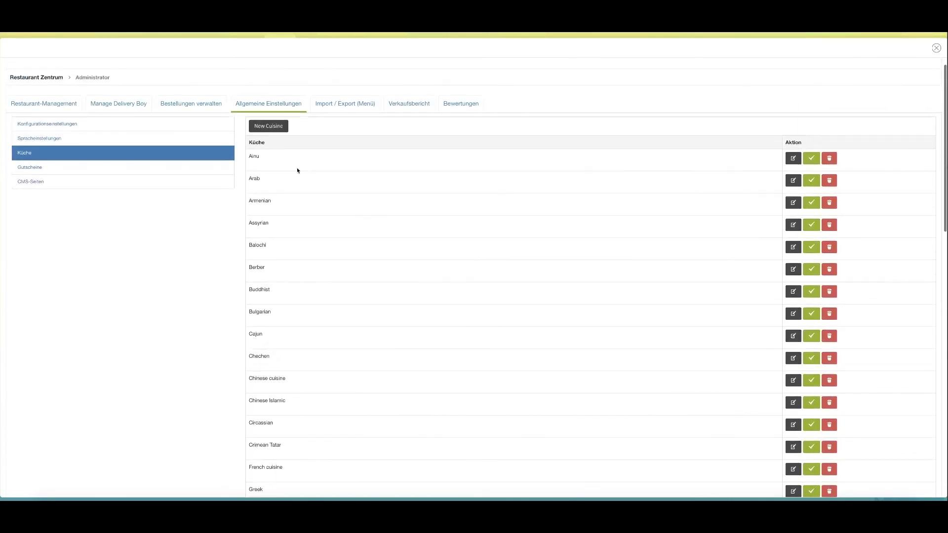
click(268, 126)
click(447, 266)
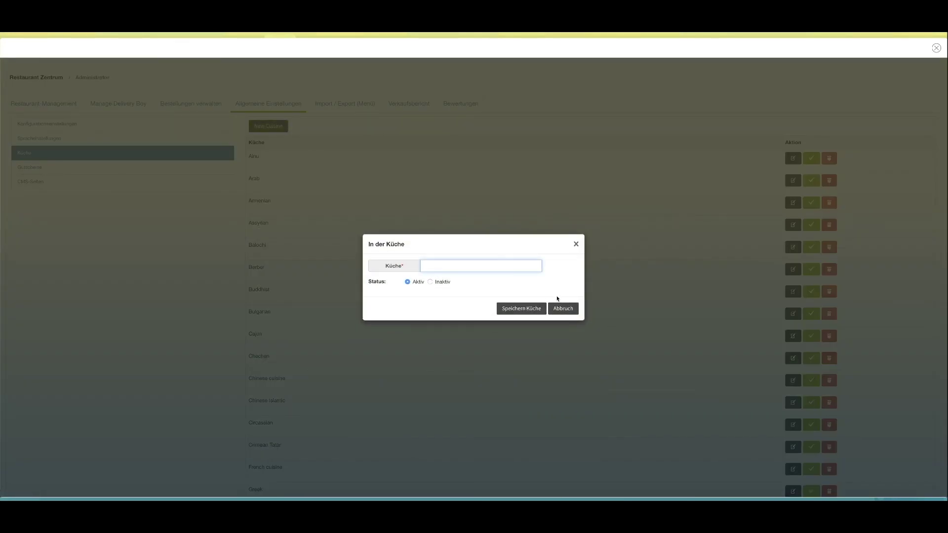
click(576, 244)
Inspect the Administrator's coupons and blank coupon form, and the CMS fields for terms and conditions and privacy policy
click(56, 167)
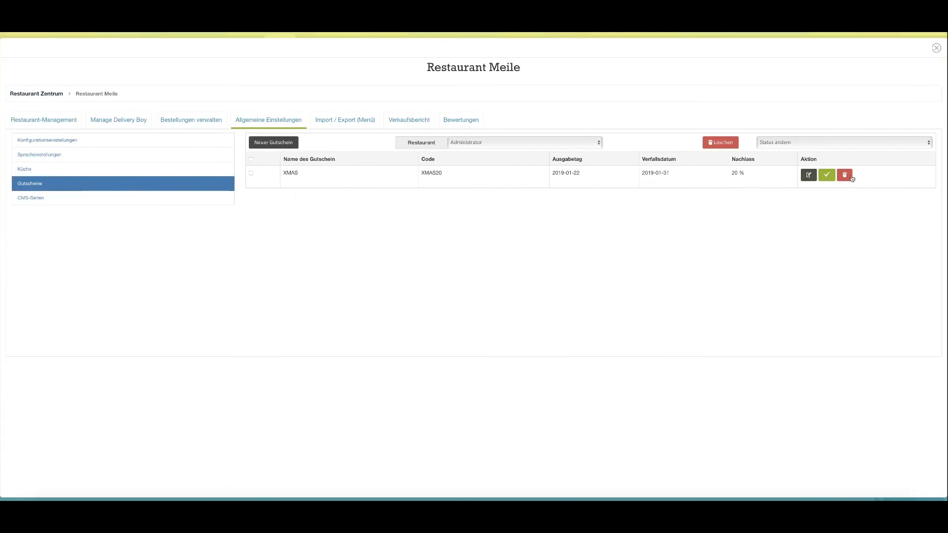
click(280, 144)
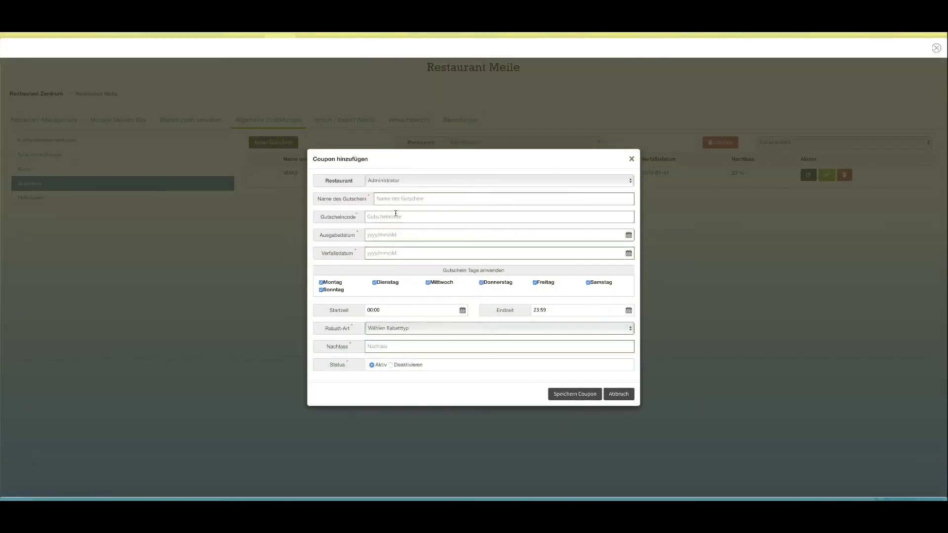
click(631, 159)
click(59, 199)
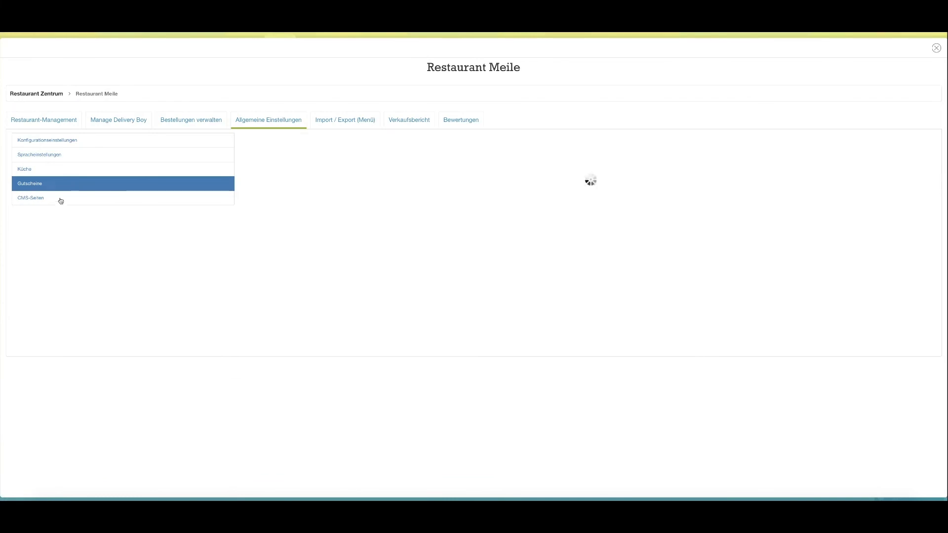
click(293, 177)
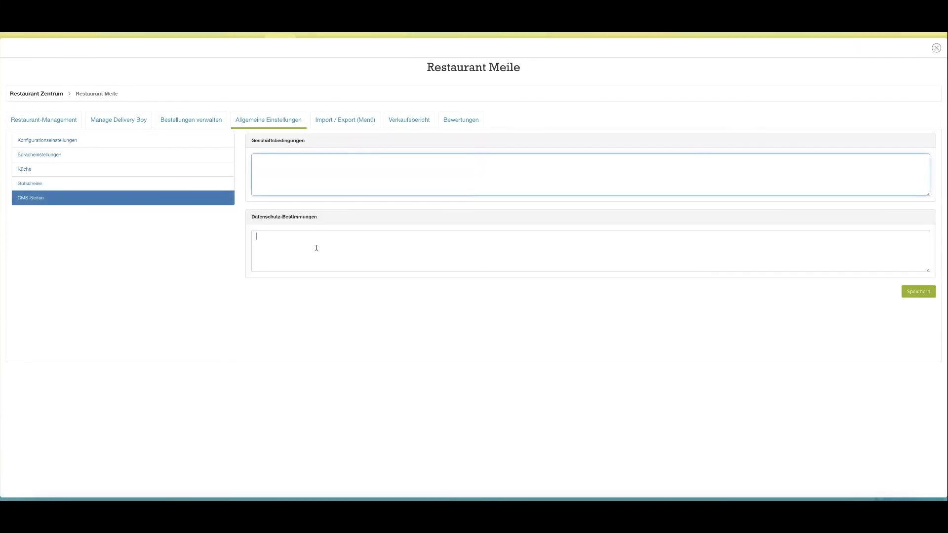
View the sales report and the menu import and export options
click(417, 122)
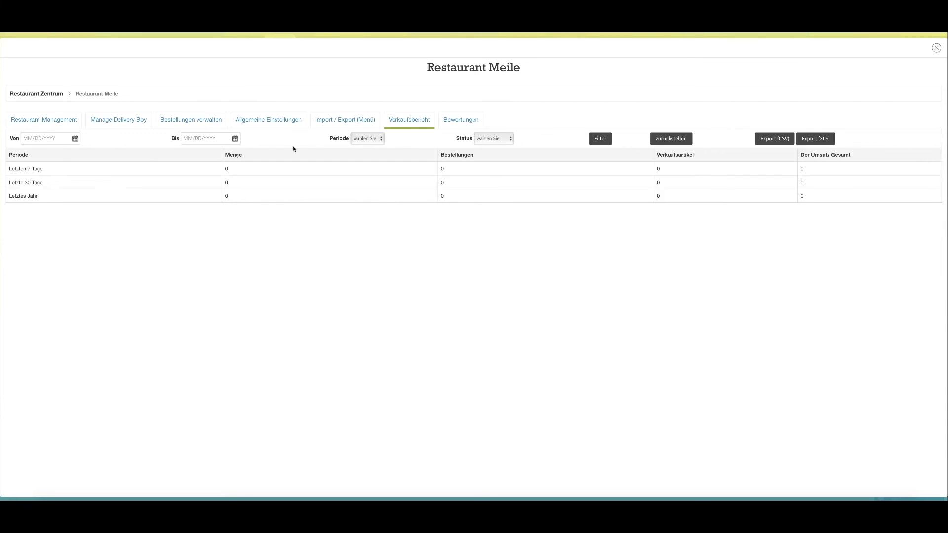
click(340, 120)
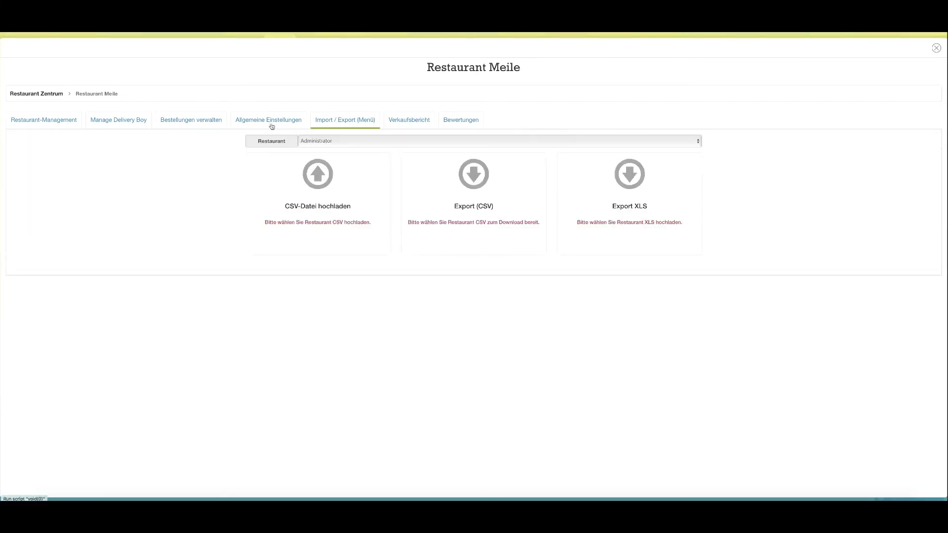
Start a new delivery boy profile, filling in the first name, last name, email, password and phone number
click(119, 120)
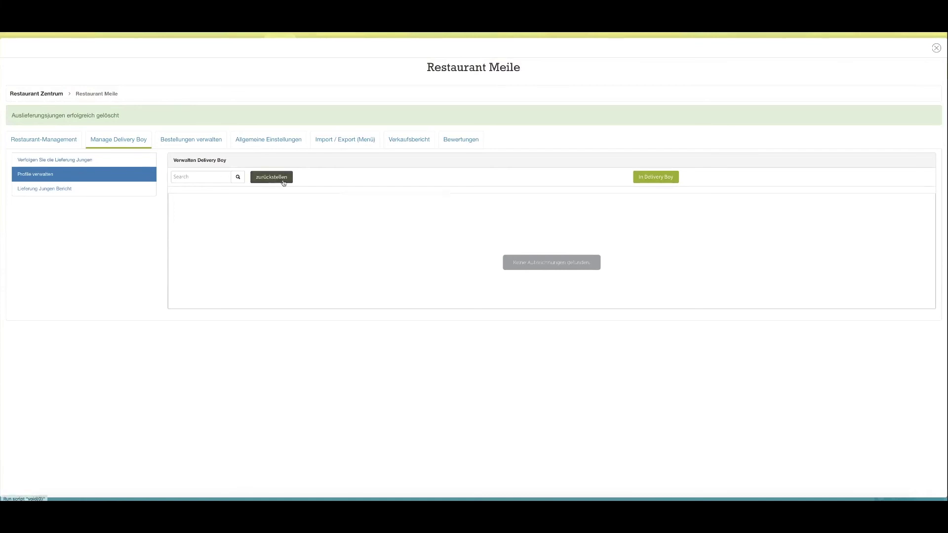
click(649, 179)
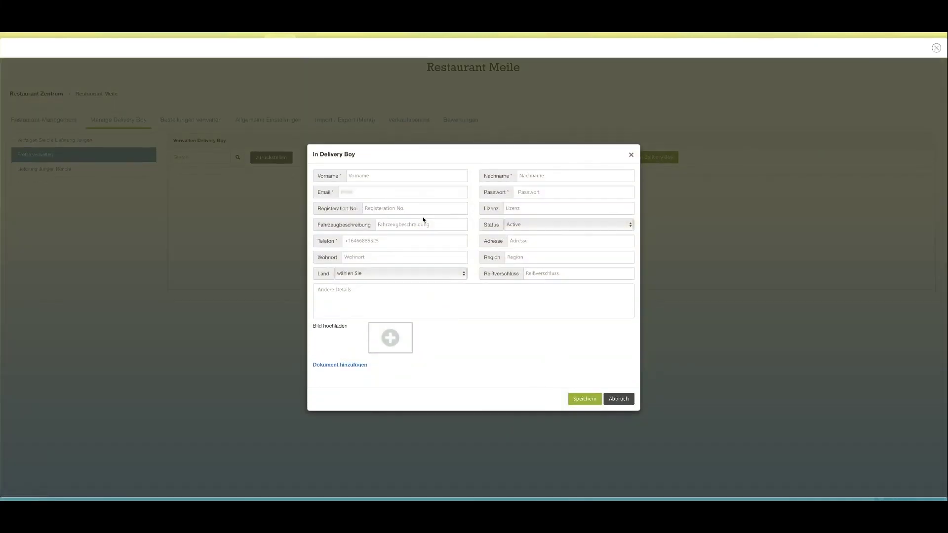
click(377, 174)
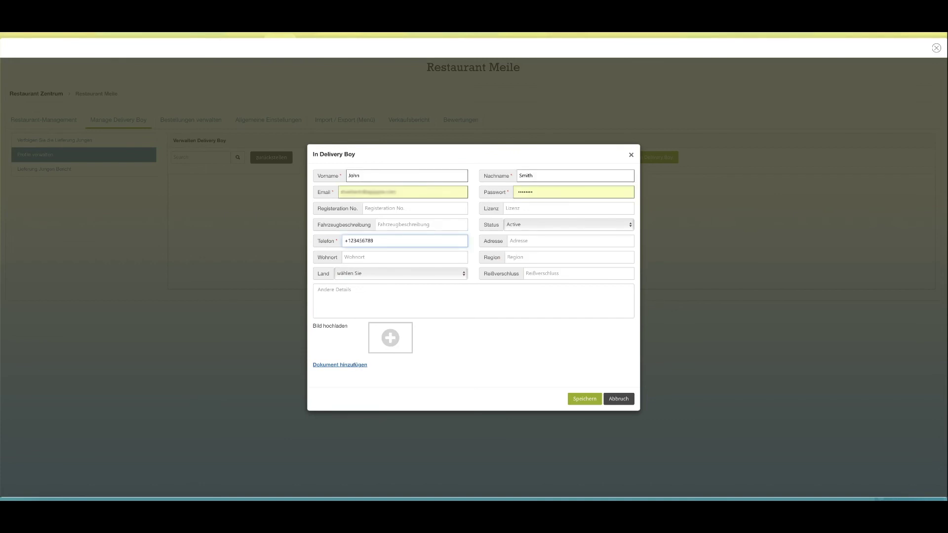
Inspect the profile's optional address, city, region, country, postcode, image and document upload options, leaving them all empty
click(526, 243)
click(416, 256)
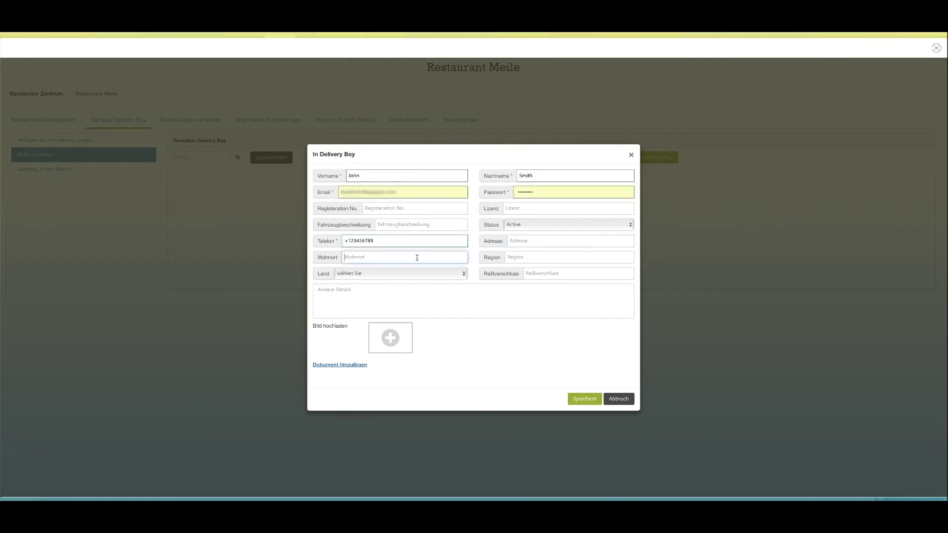
click(567, 258)
click(416, 275)
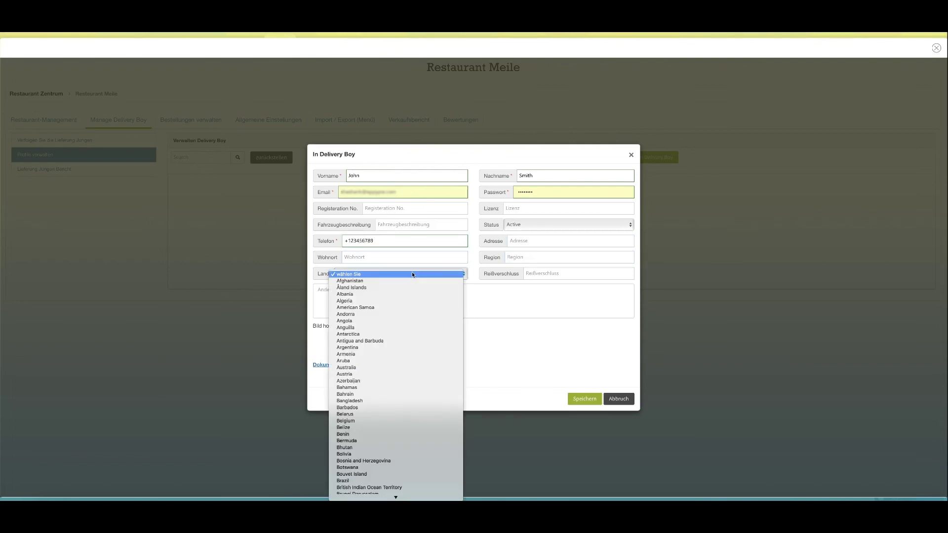
click(499, 285)
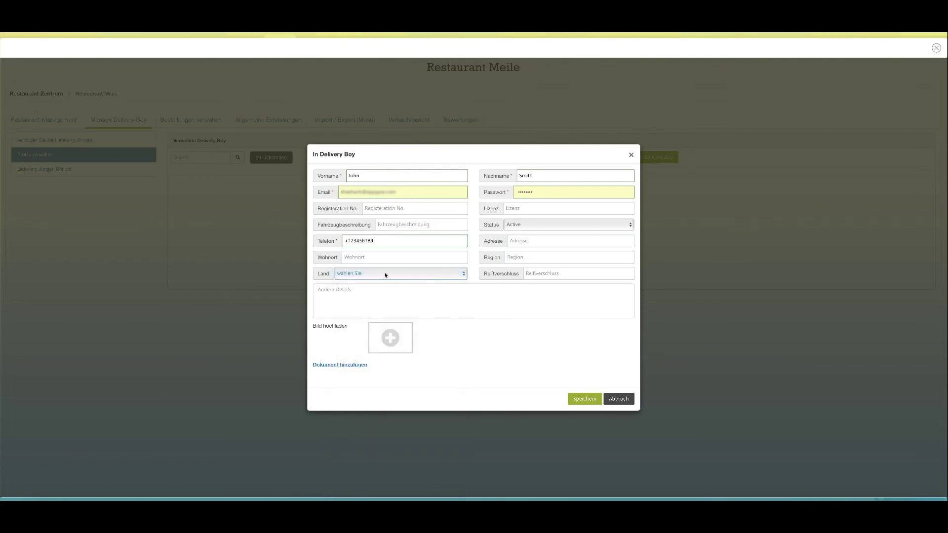
click(545, 276)
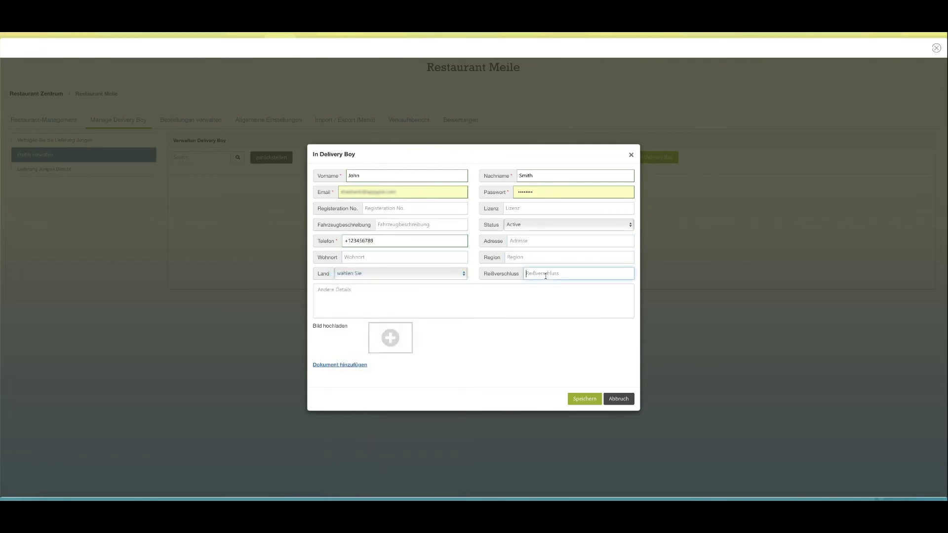
click(390, 328)
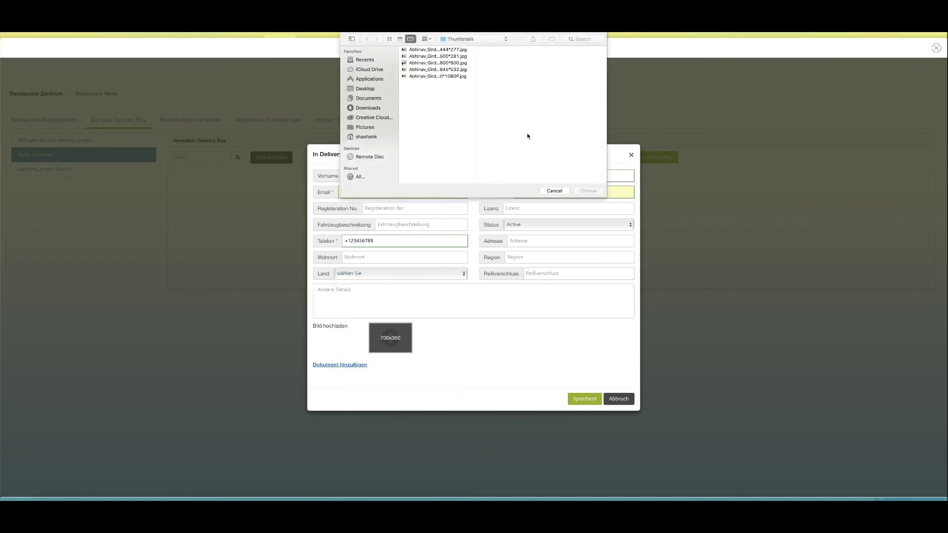
click(555, 191)
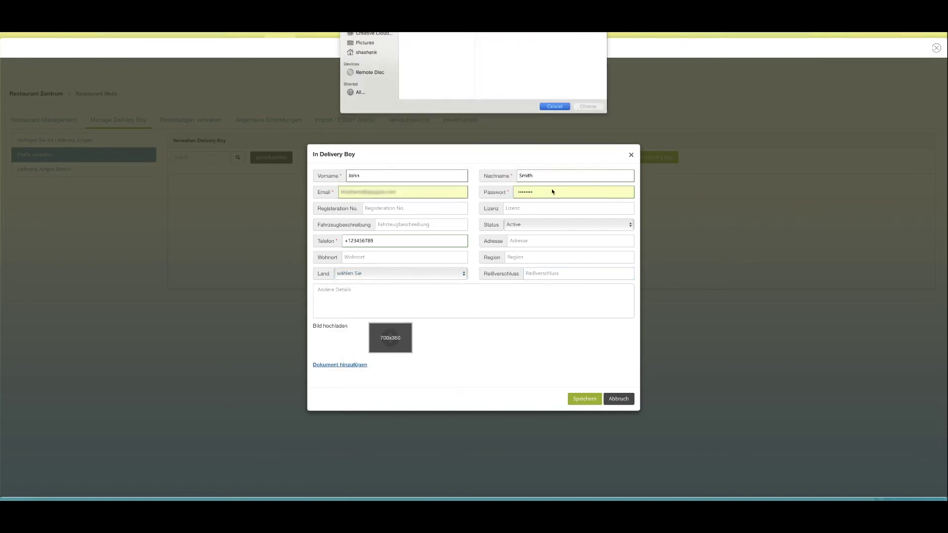
click(349, 366)
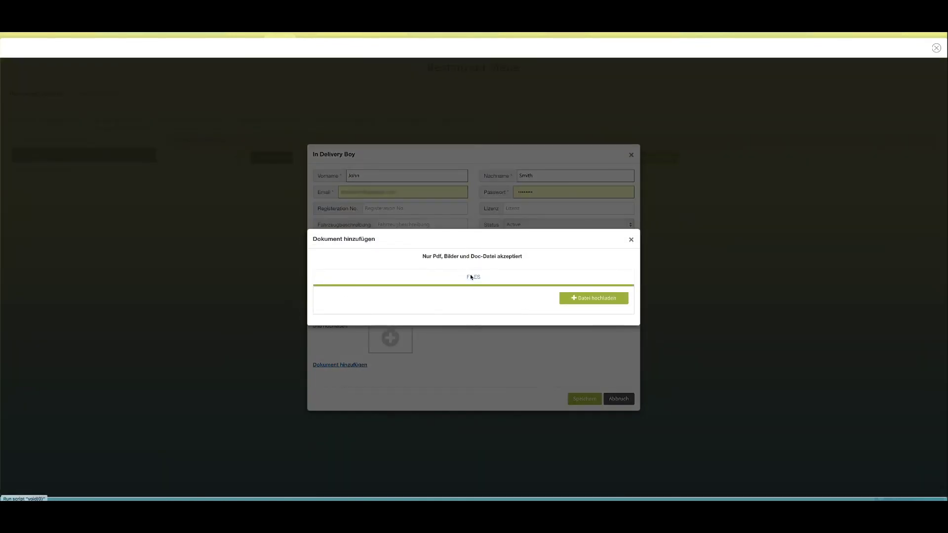
click(631, 241)
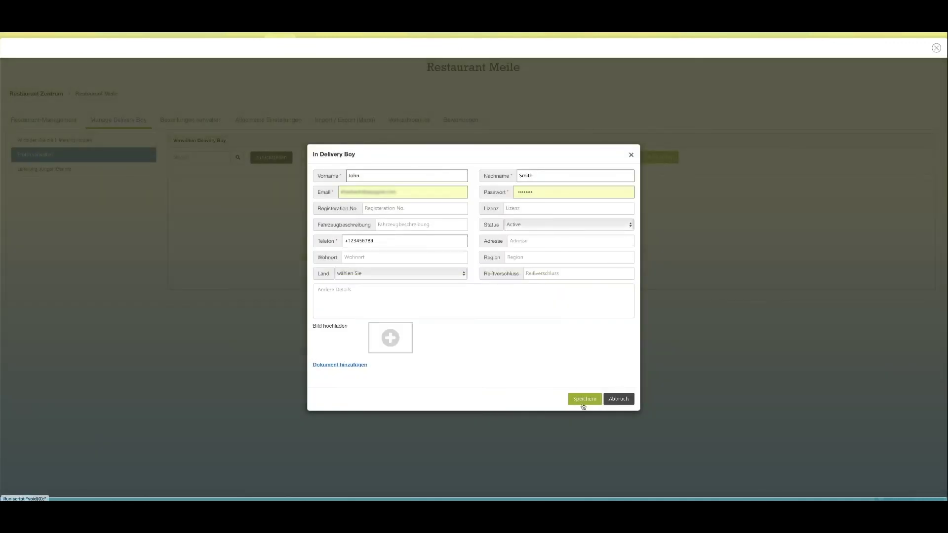
Save the new delivery boy profile and change its status to inactive
click(583, 401)
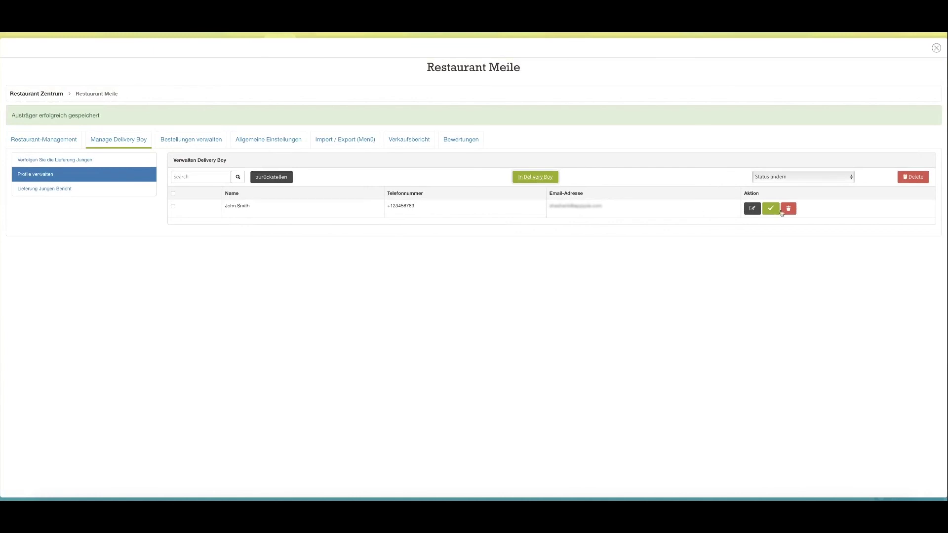
click(771, 209)
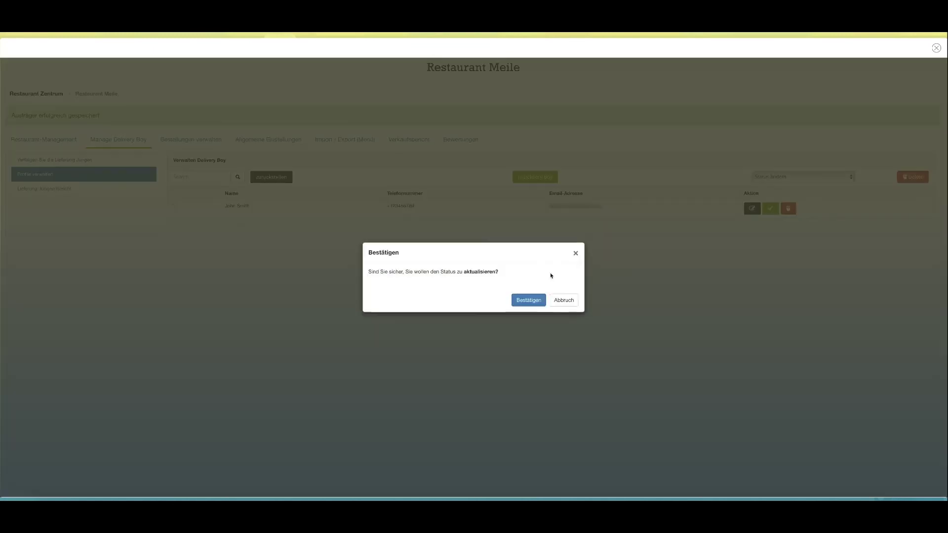
click(528, 300)
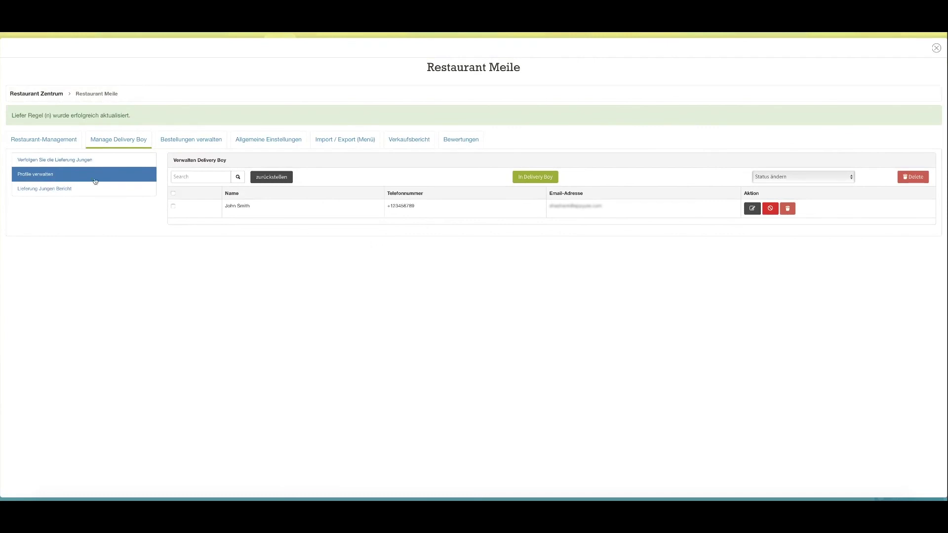
Inspect the delivery boy report's order ID and date filters, and return to the menu import and export options
click(82, 168)
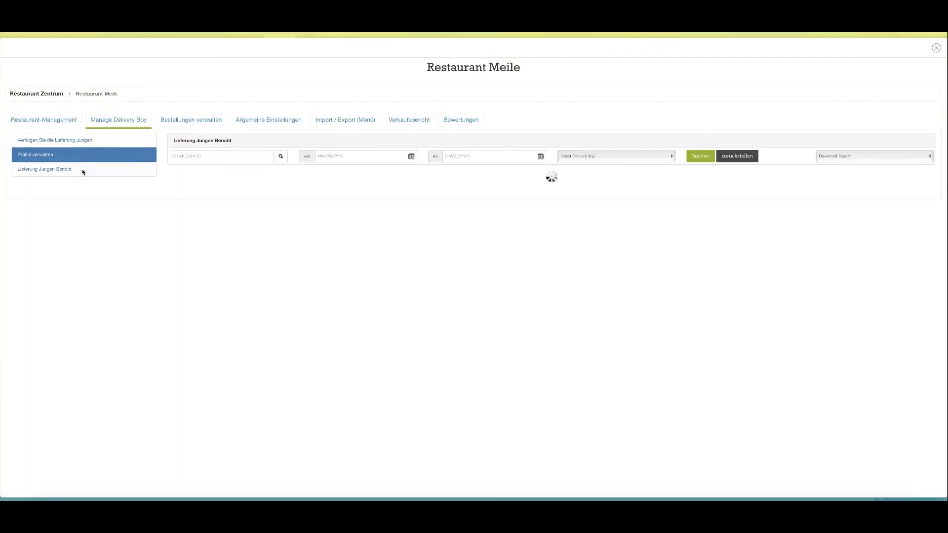
click(210, 155)
click(352, 156)
click(329, 124)
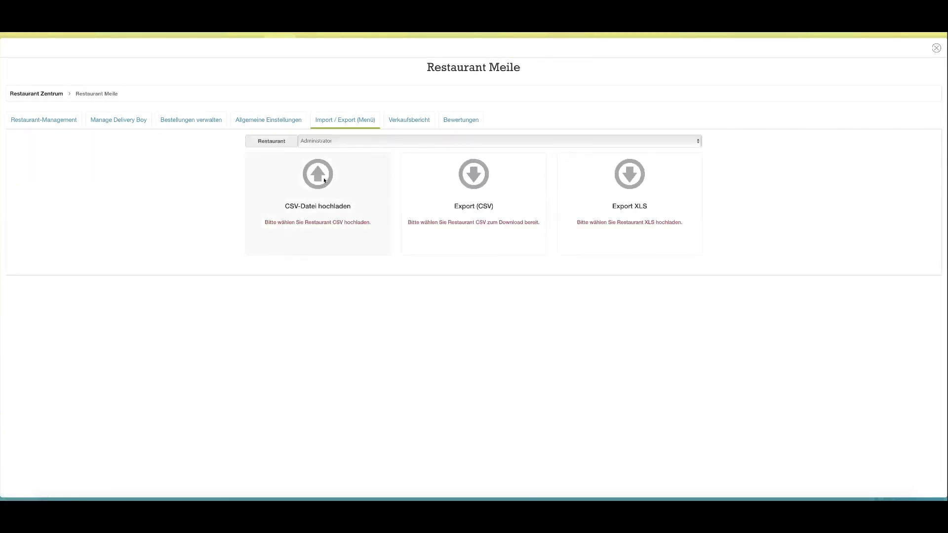